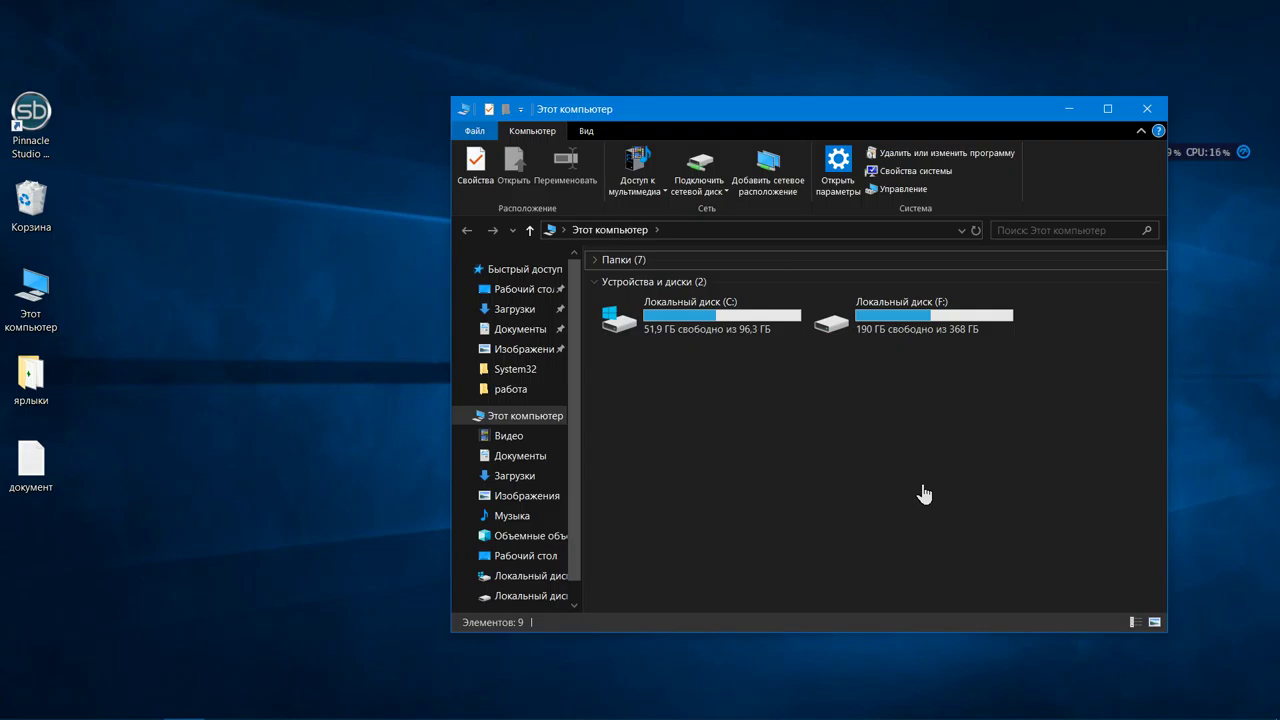
Set the Hidden (Скрытый) attribute on the desktop folder ярлыки, applying the change to this folder only
drag(896, 114, 846, 82)
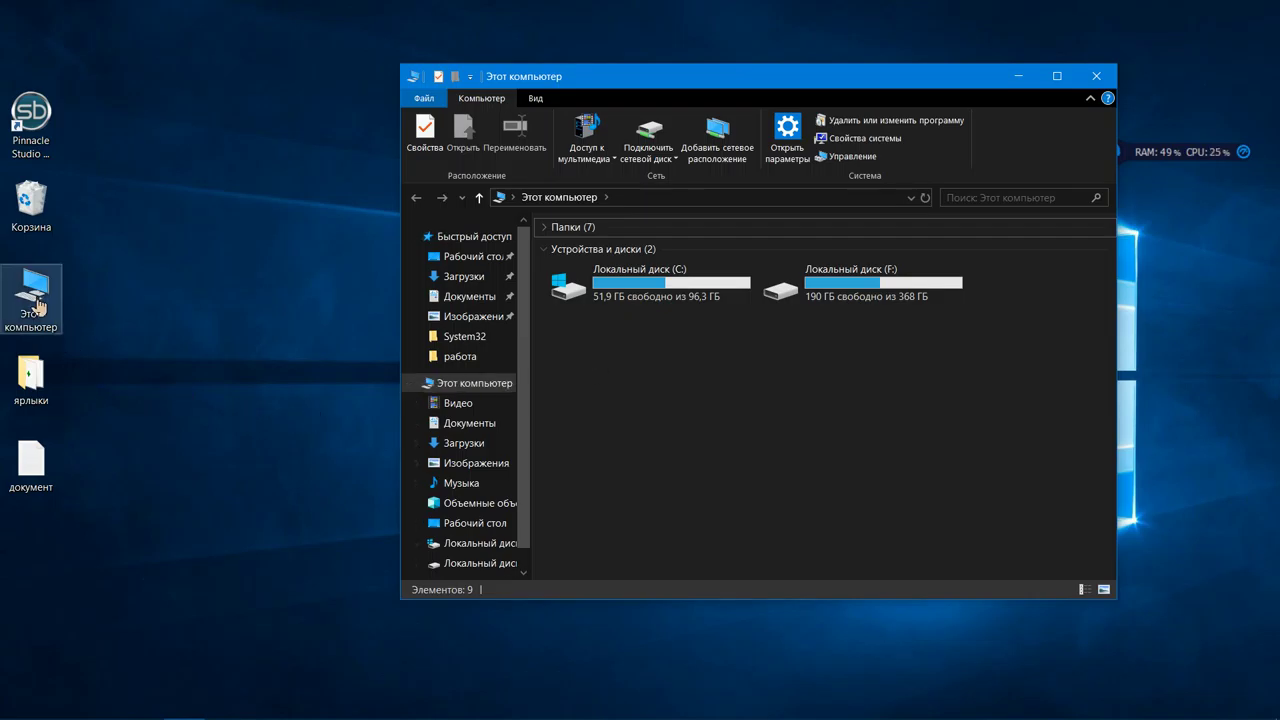
click(38, 390)
right_click(40, 393)
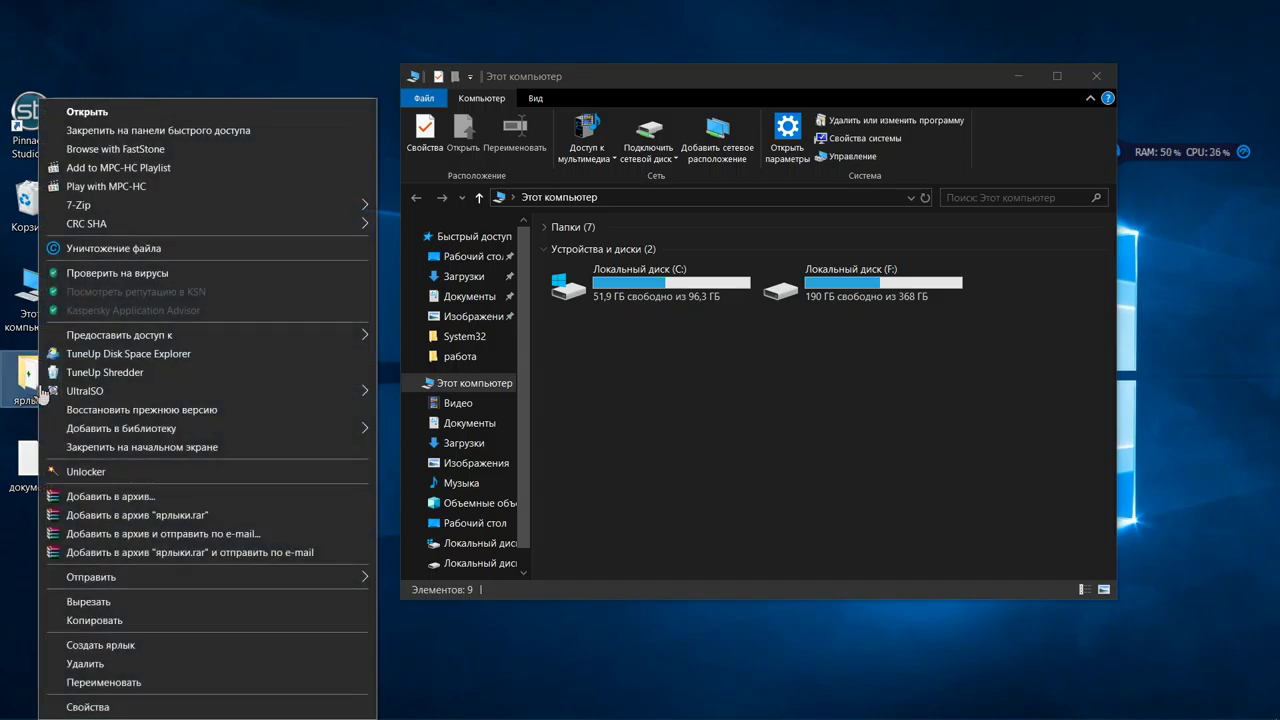
click(110, 707)
drag(185, 310, 228, 142)
click(190, 438)
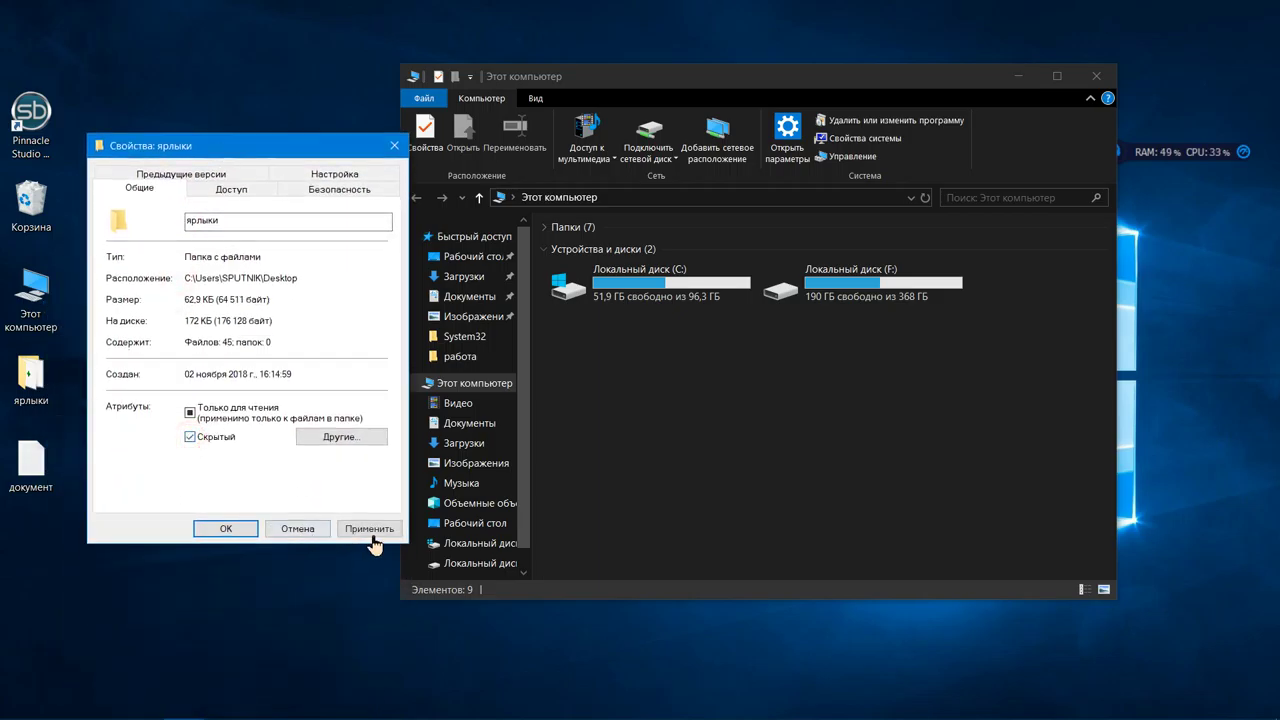
click(369, 528)
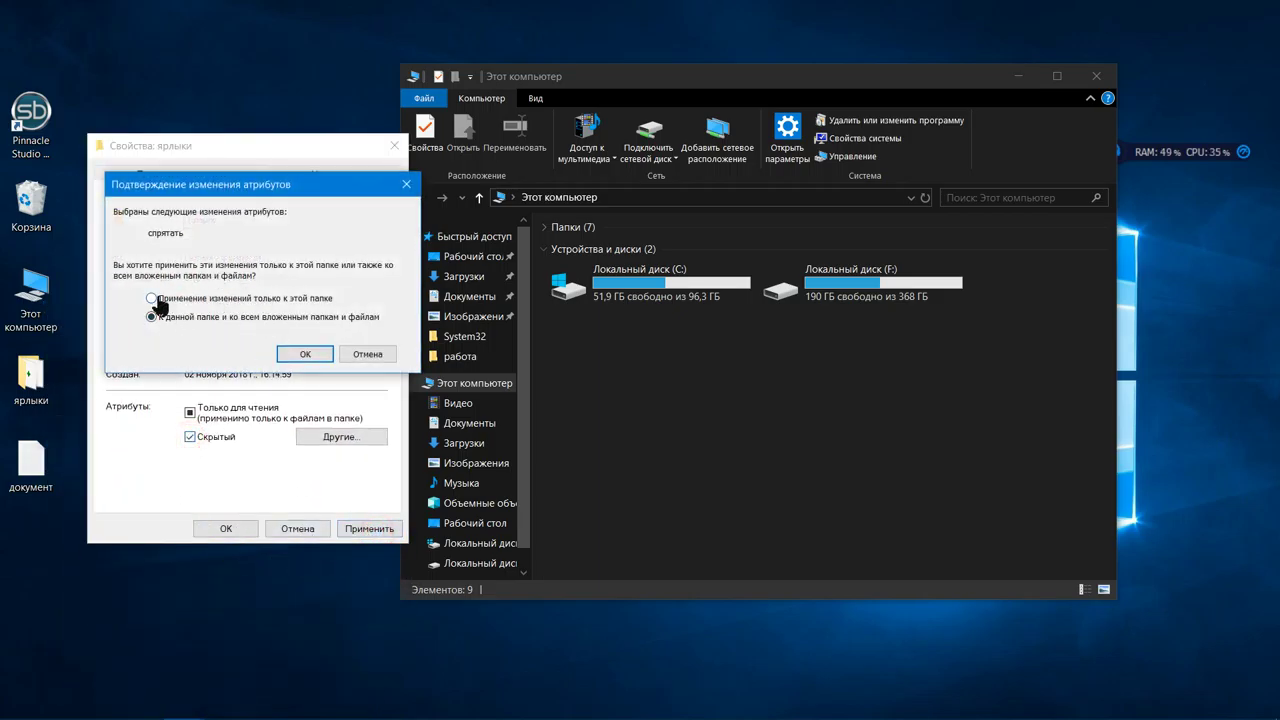
click(151, 298)
click(297, 354)
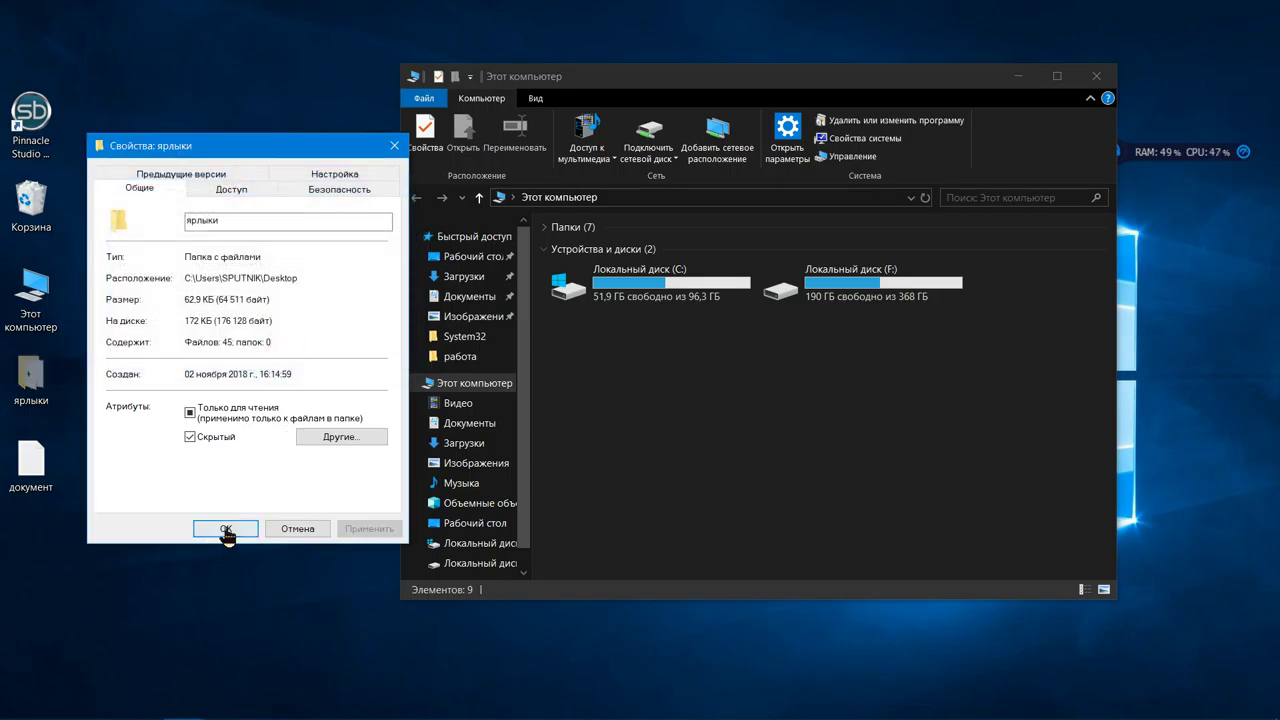
click(222, 529)
drag(48, 465, 43, 426)
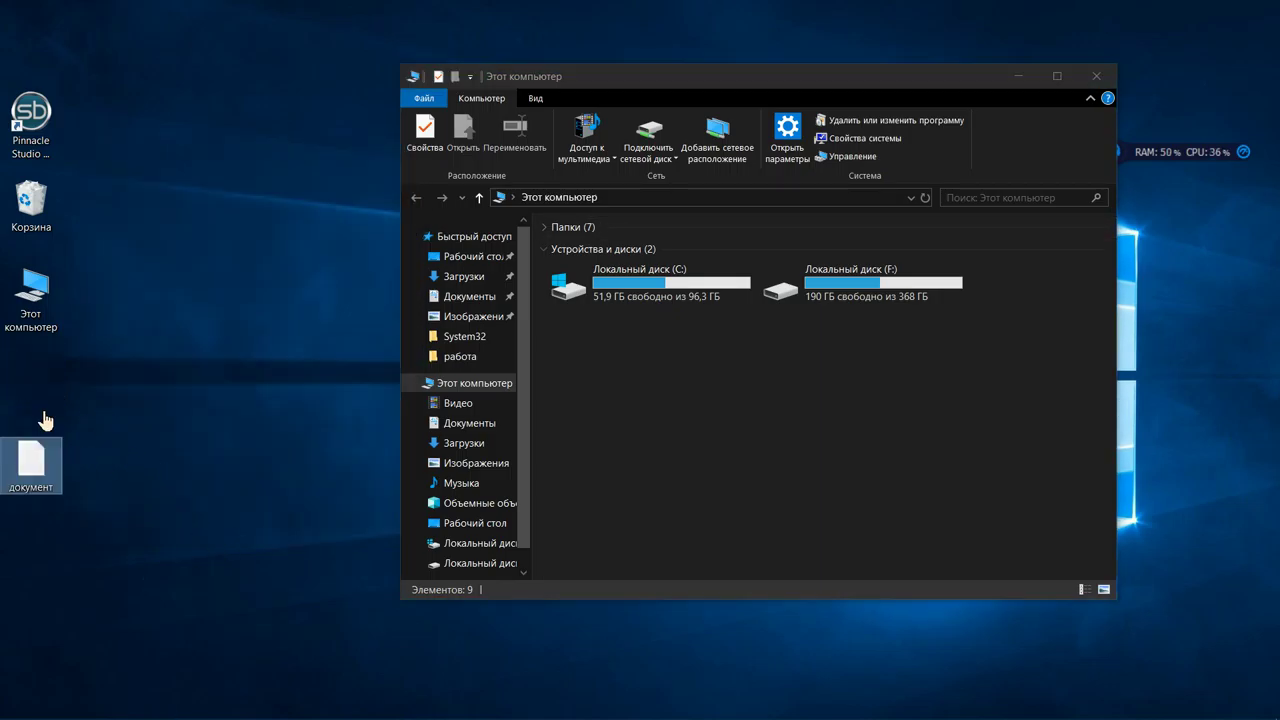
Turn on the display of hidden items and move the ярлыки folder above документ on the desktop
click(536, 104)
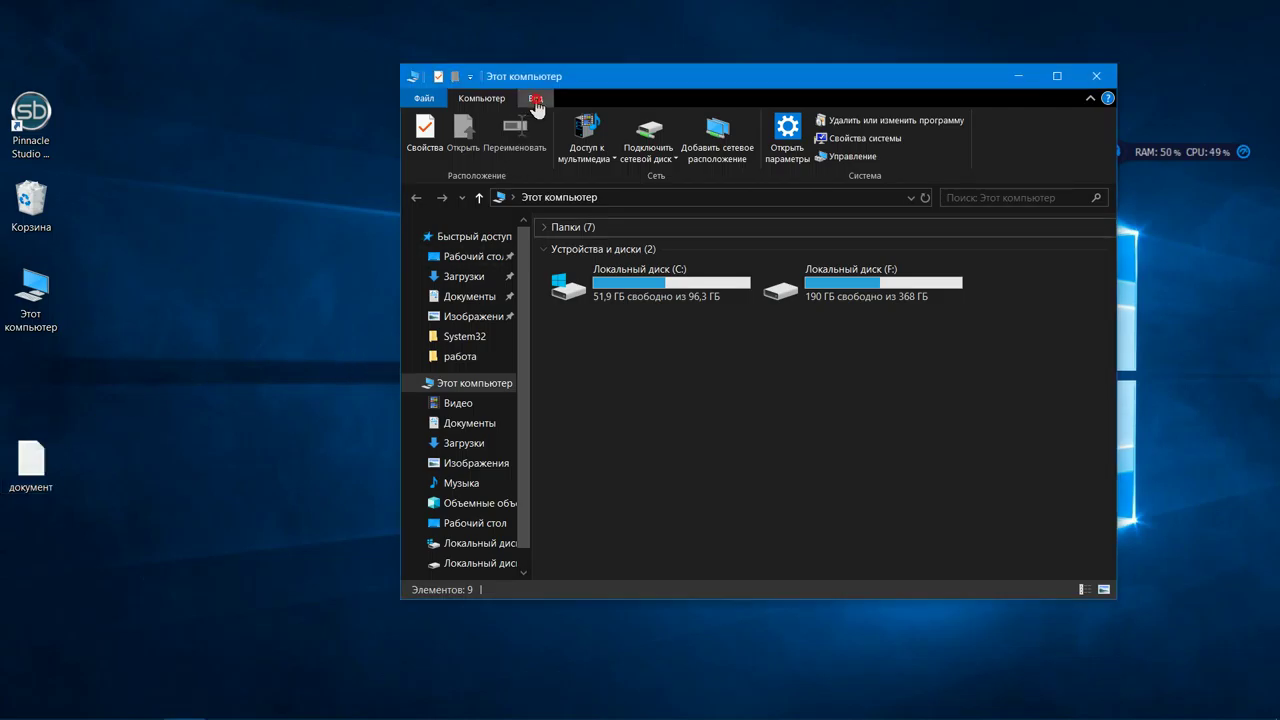
click(537, 99)
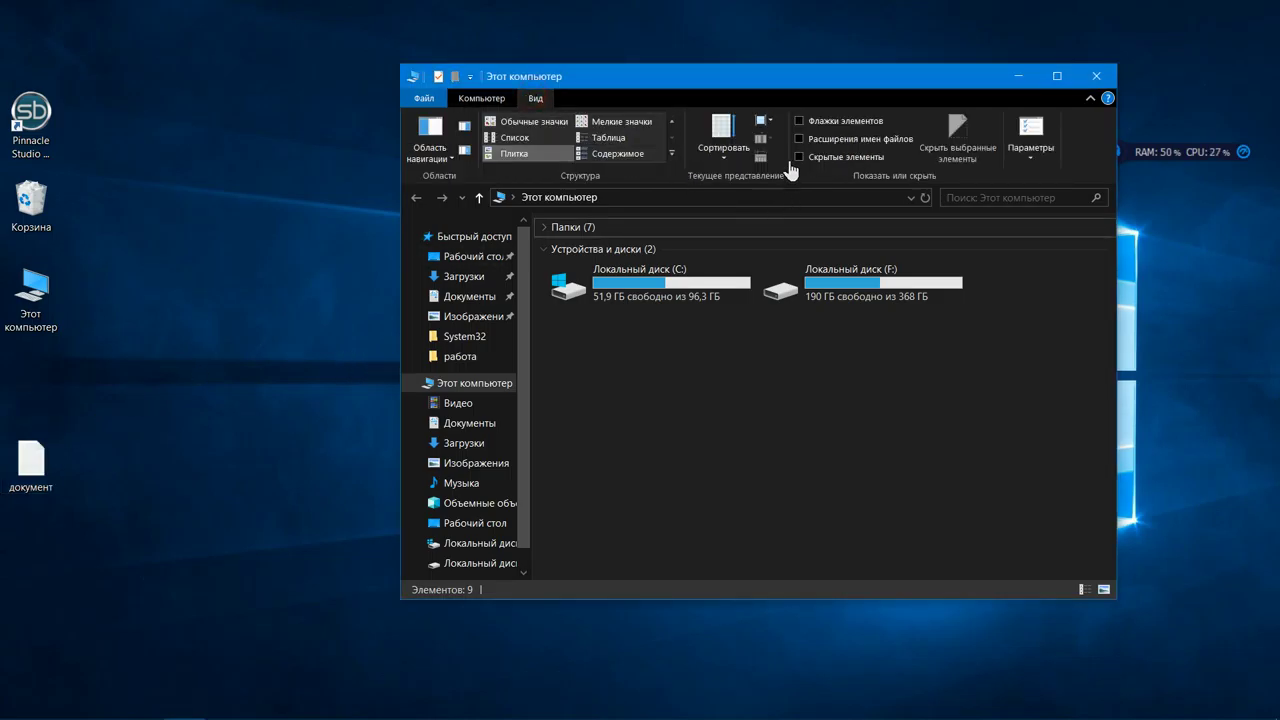
click(798, 158)
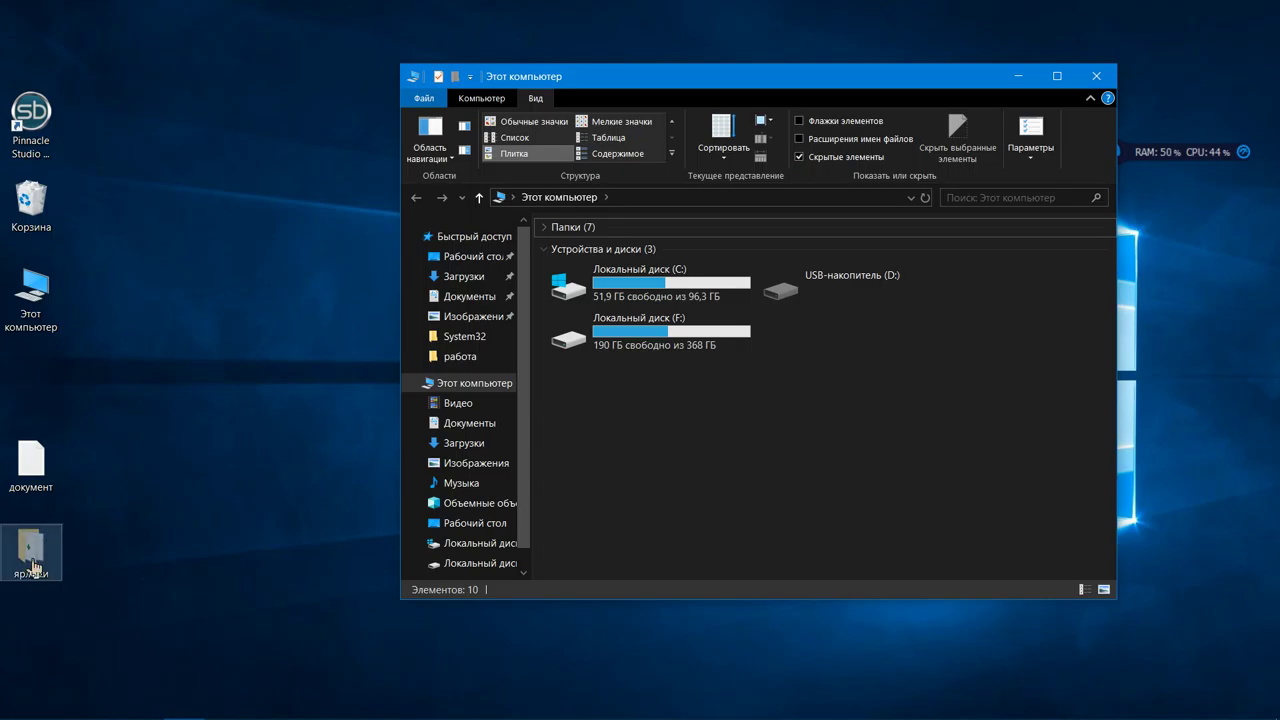
drag(31, 548, 30, 388)
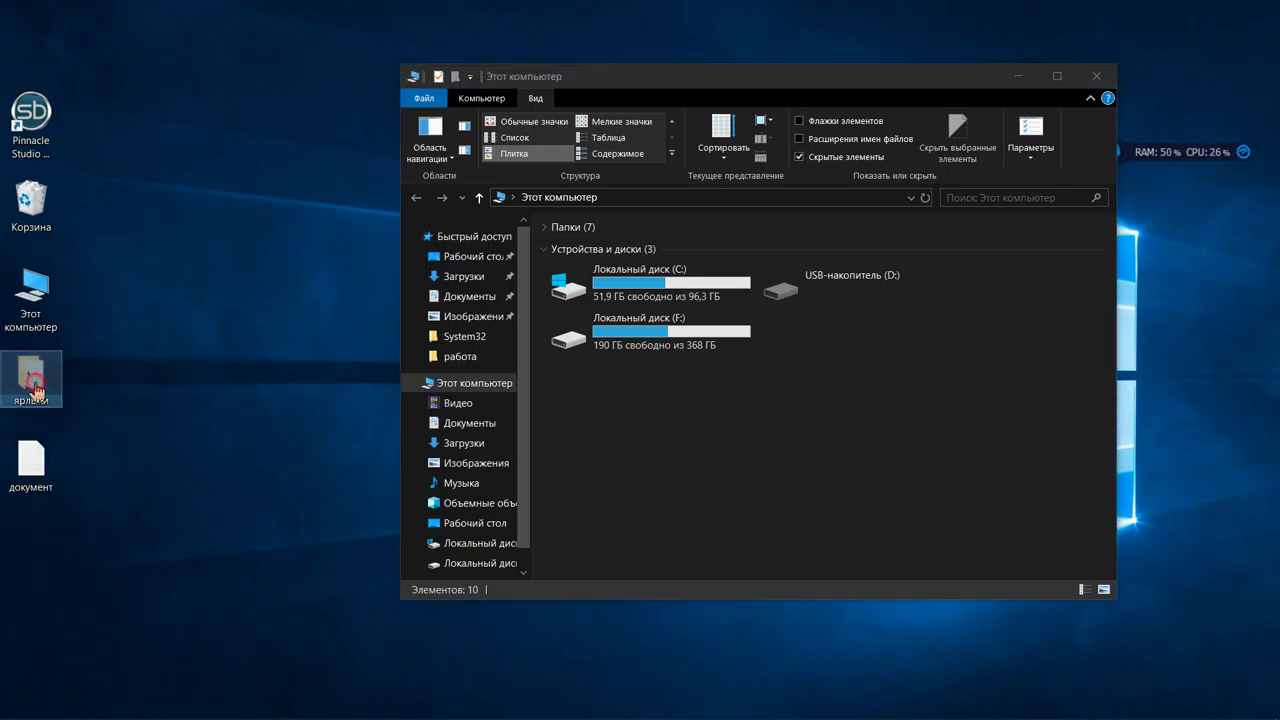
Look inside the hidden ярлыки folder, close it, and switch the display of hidden items off and on again
double_click(34, 388)
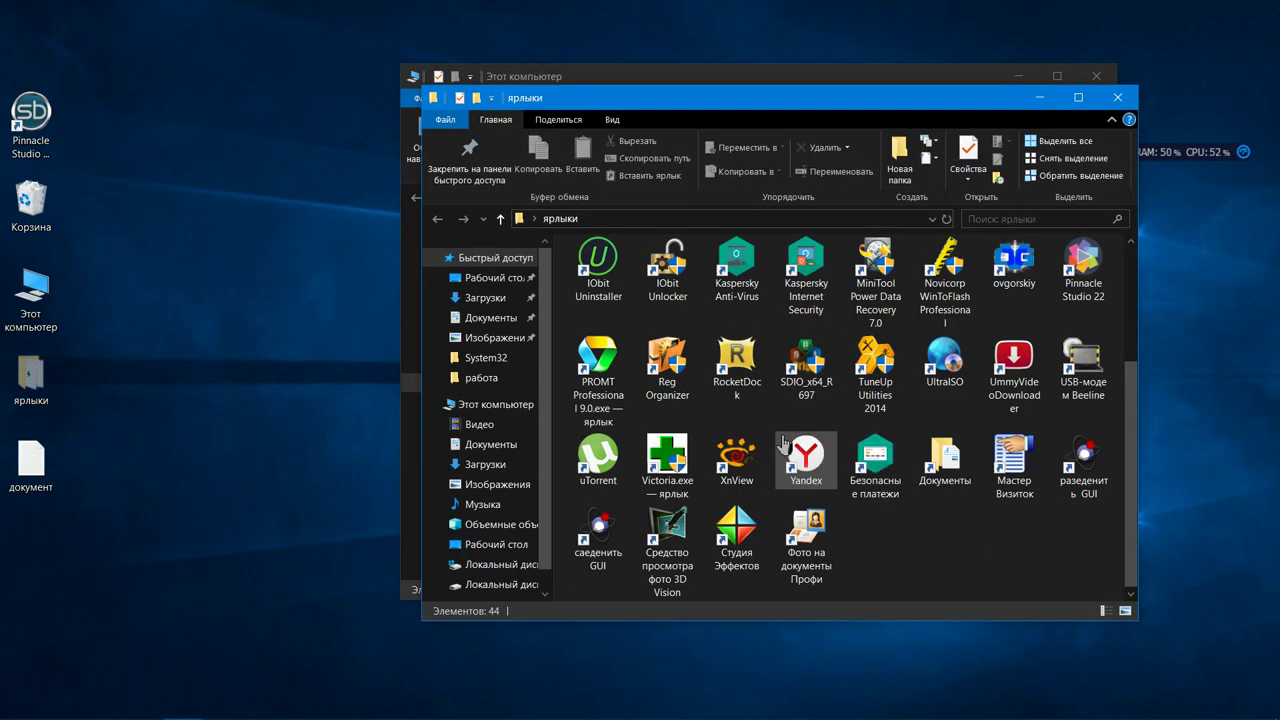
click(1115, 98)
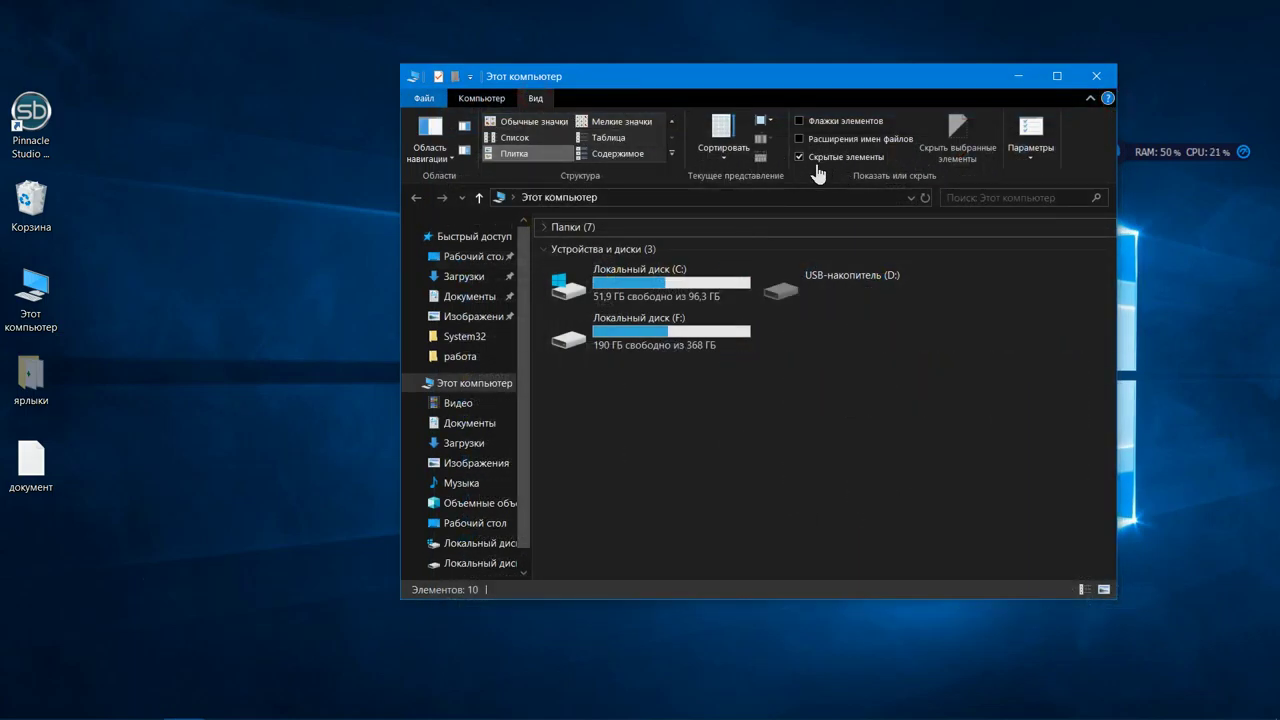
click(800, 158)
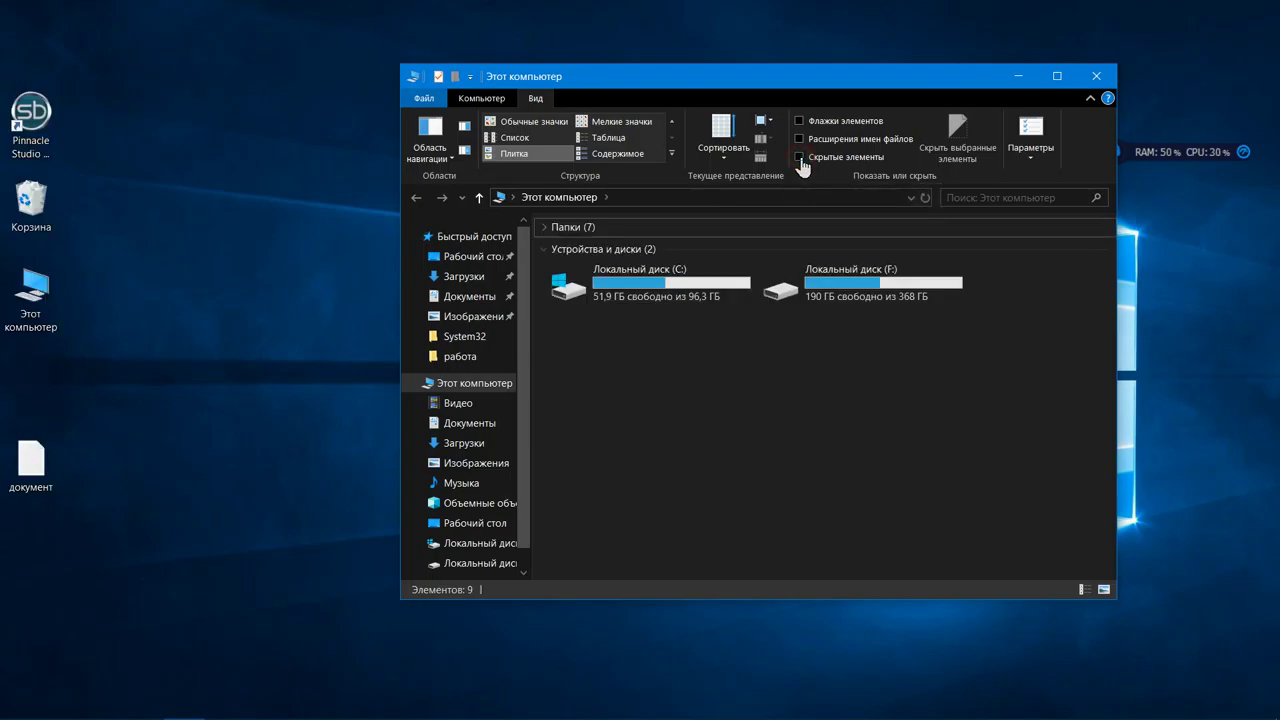
click(800, 158)
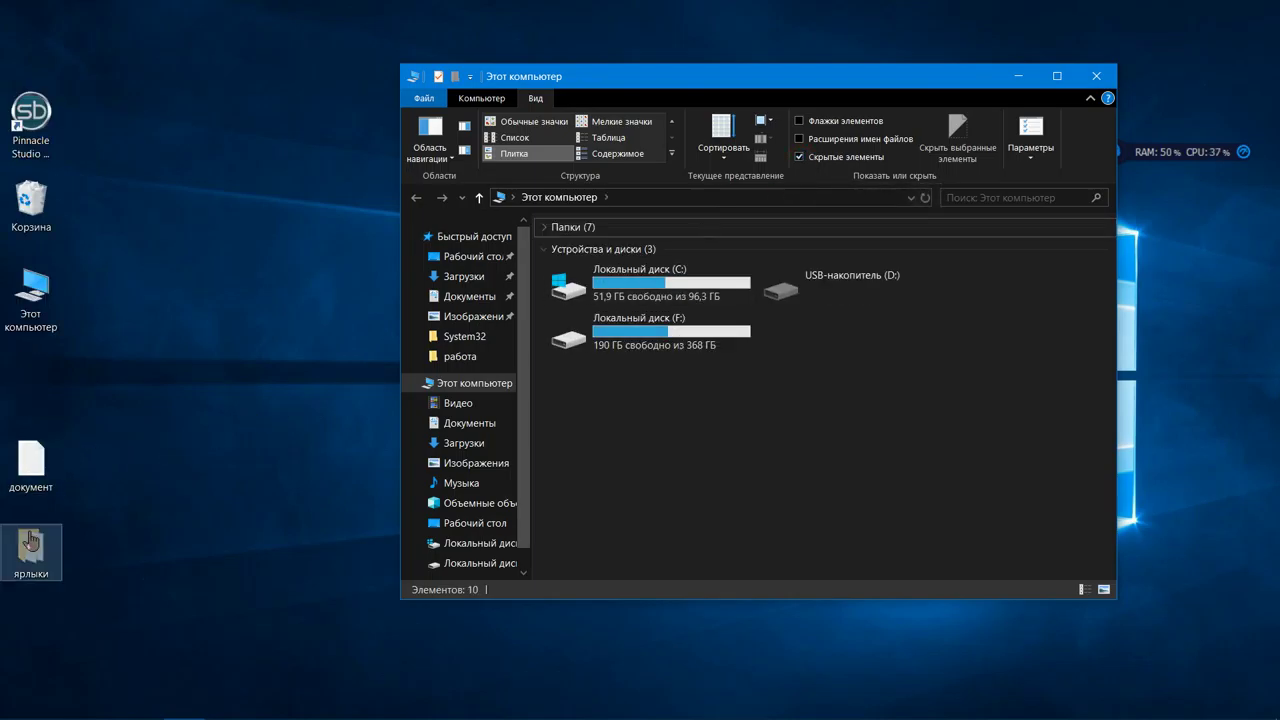
Clear the Hidden attribute of the ярлыки folder, for this folder only, and move it above документ on the desktop
right_click(30, 546)
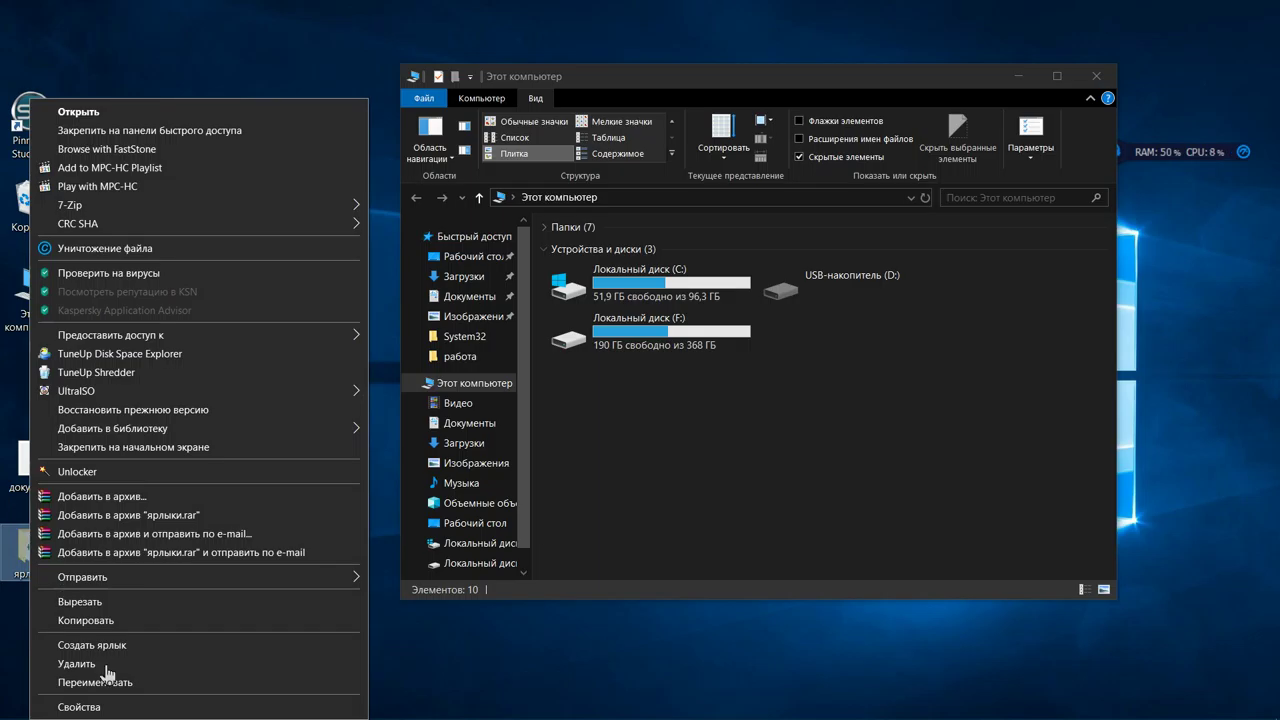
click(124, 710)
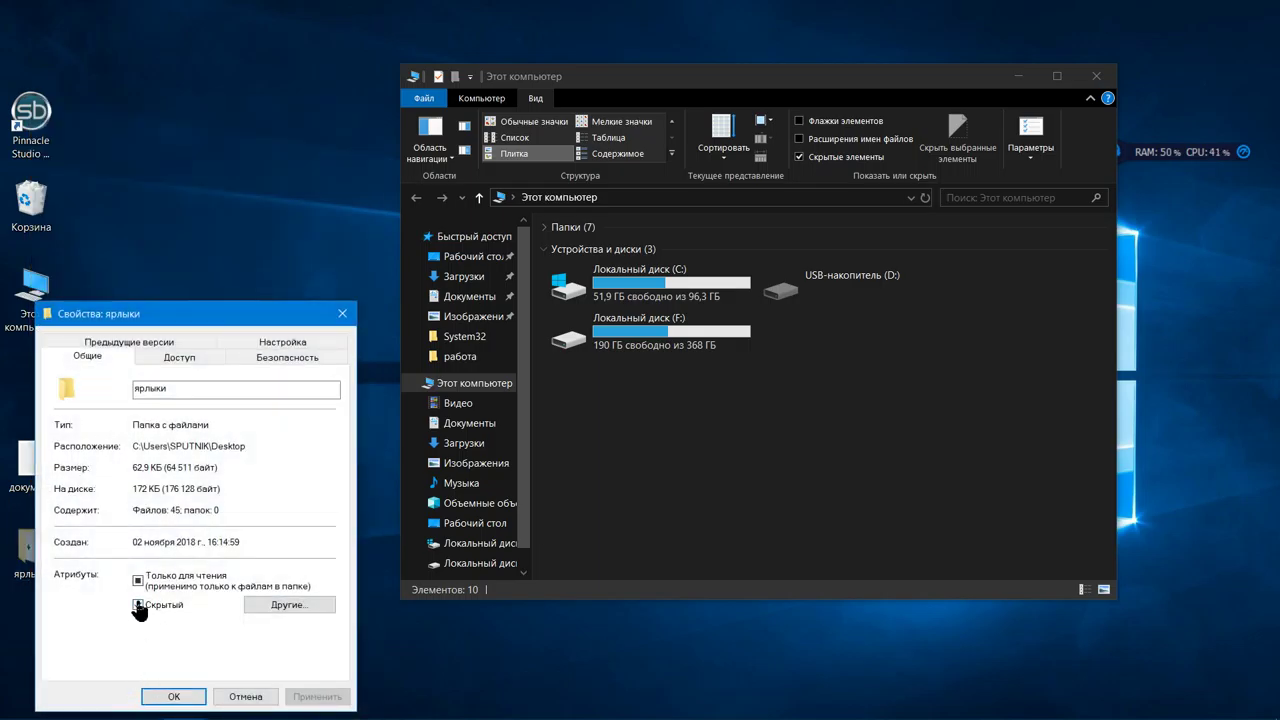
click(138, 604)
click(302, 696)
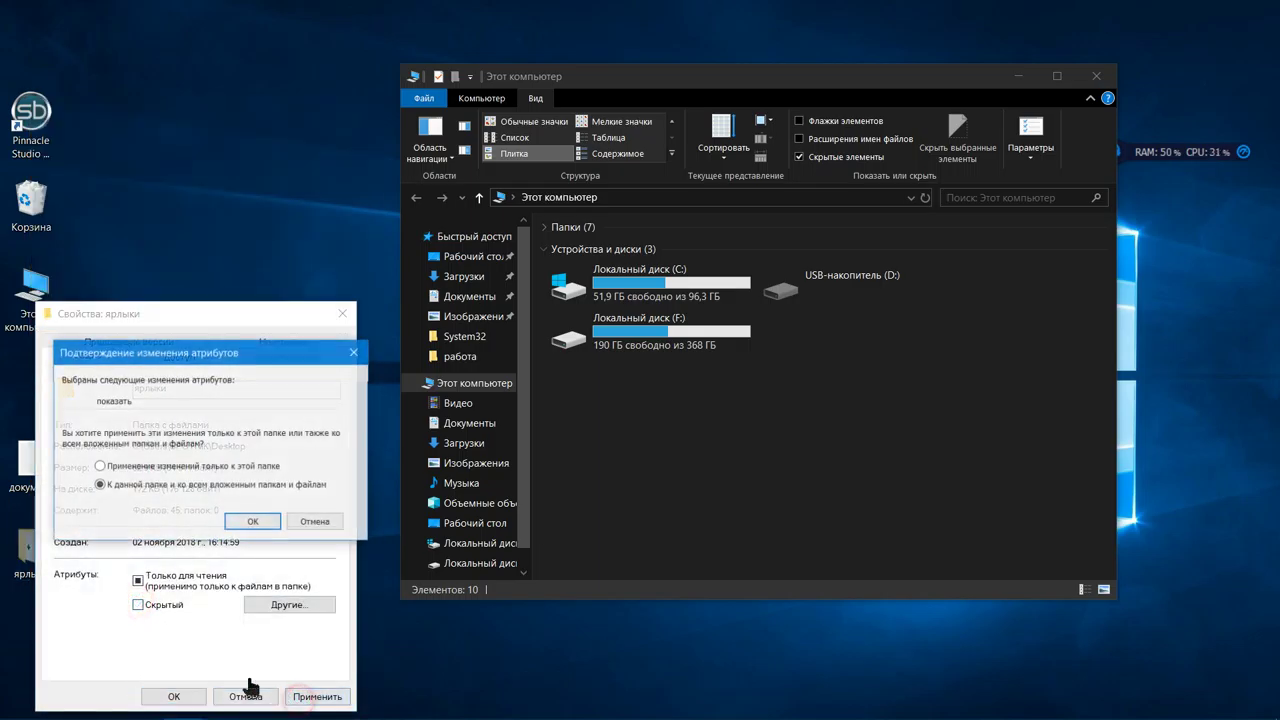
click(100, 466)
click(250, 522)
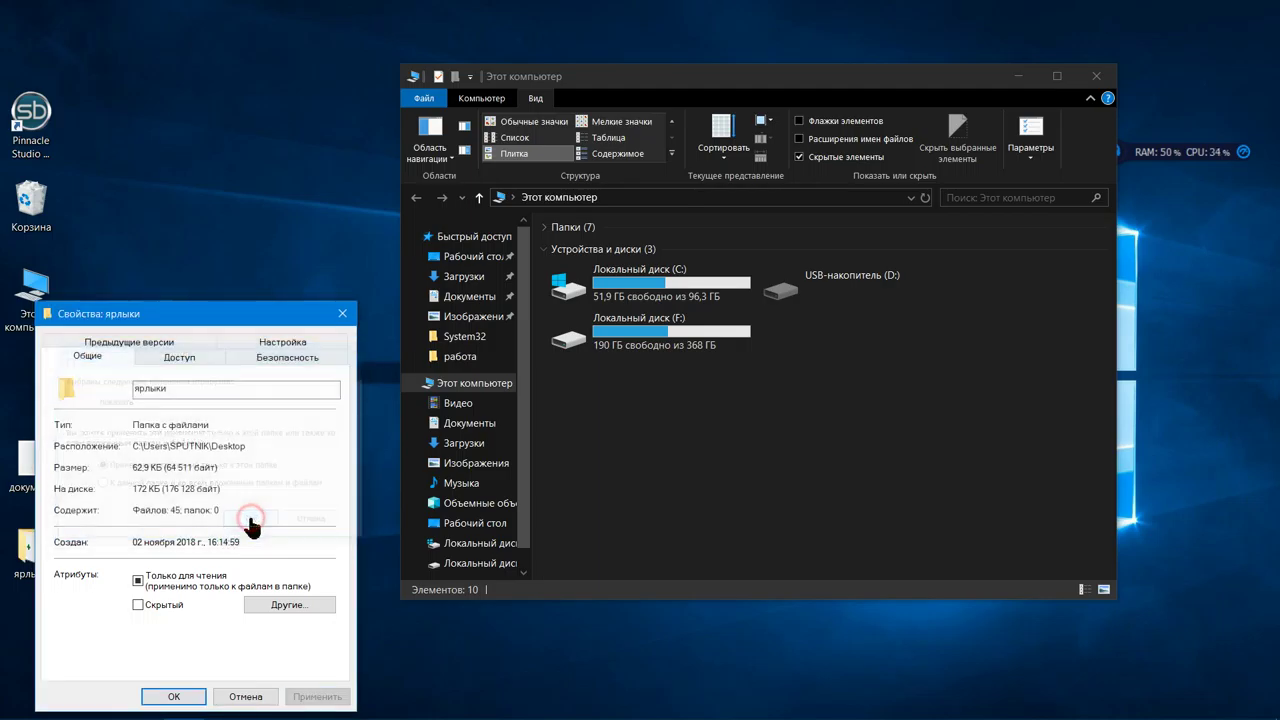
click(174, 696)
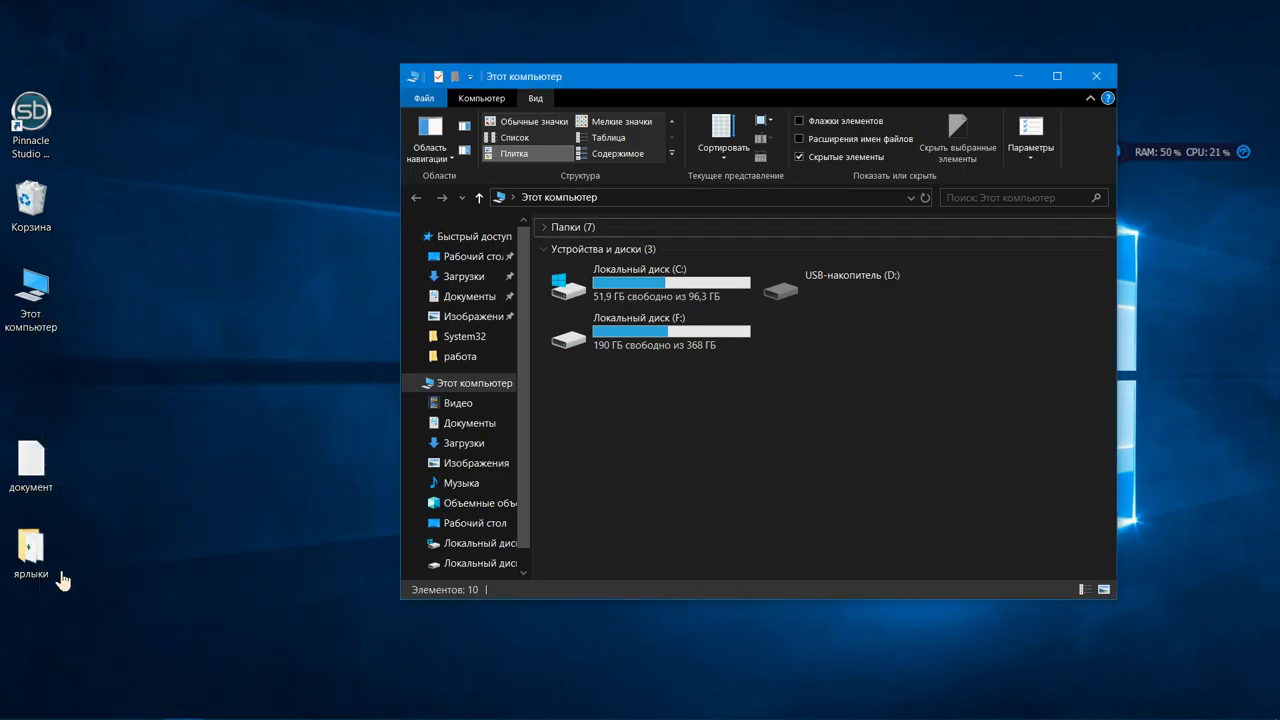
drag(48, 560, 48, 392)
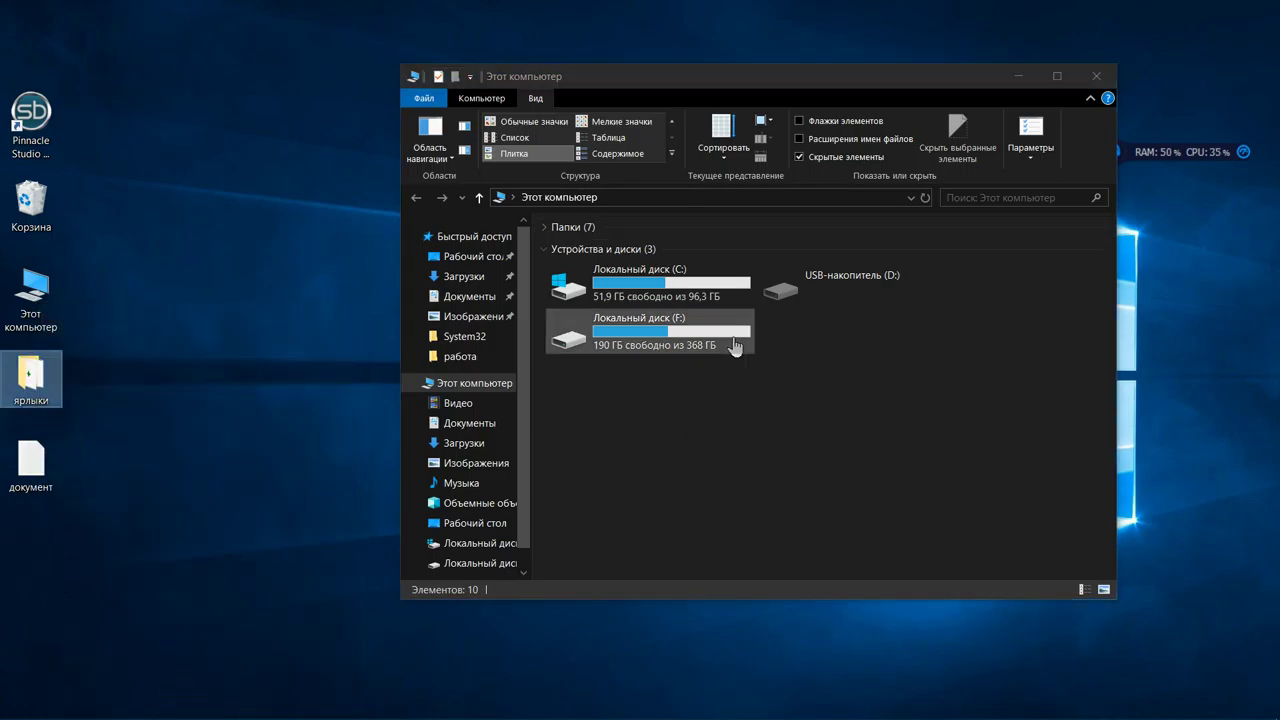
Turn off the display of hidden items and open Локальный диск (F:)
click(735, 345)
click(799, 157)
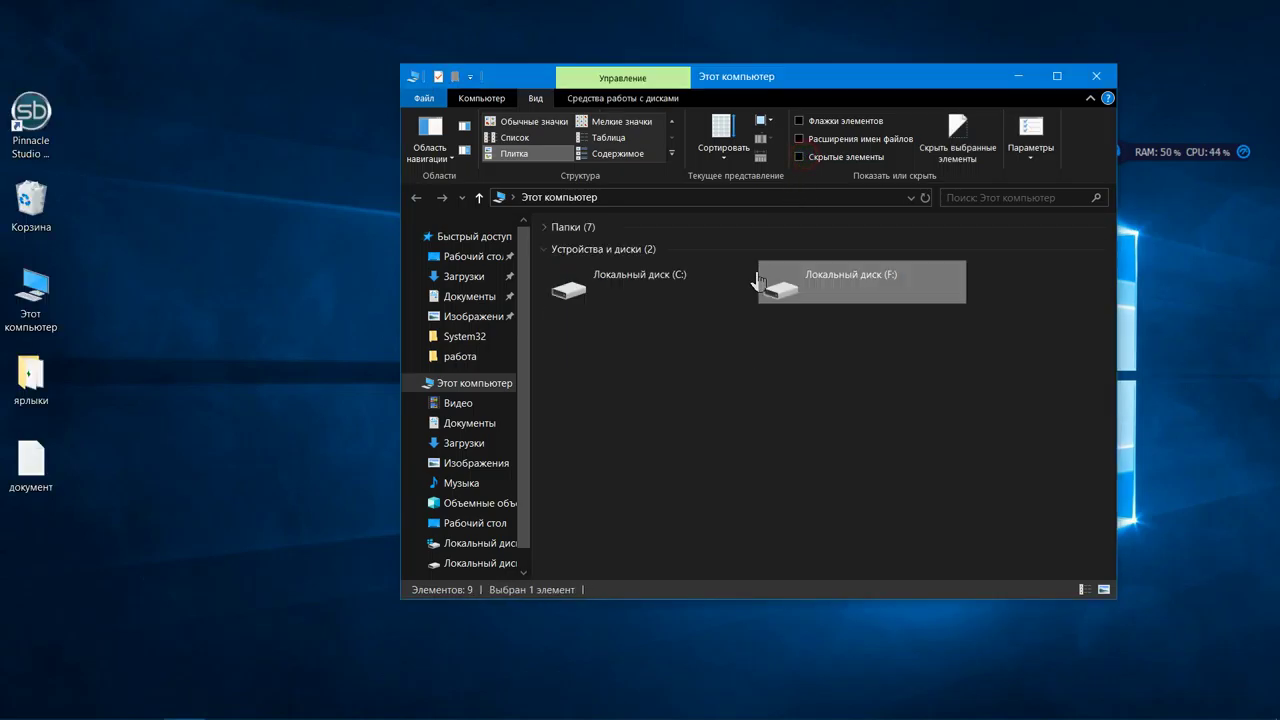
double_click(813, 290)
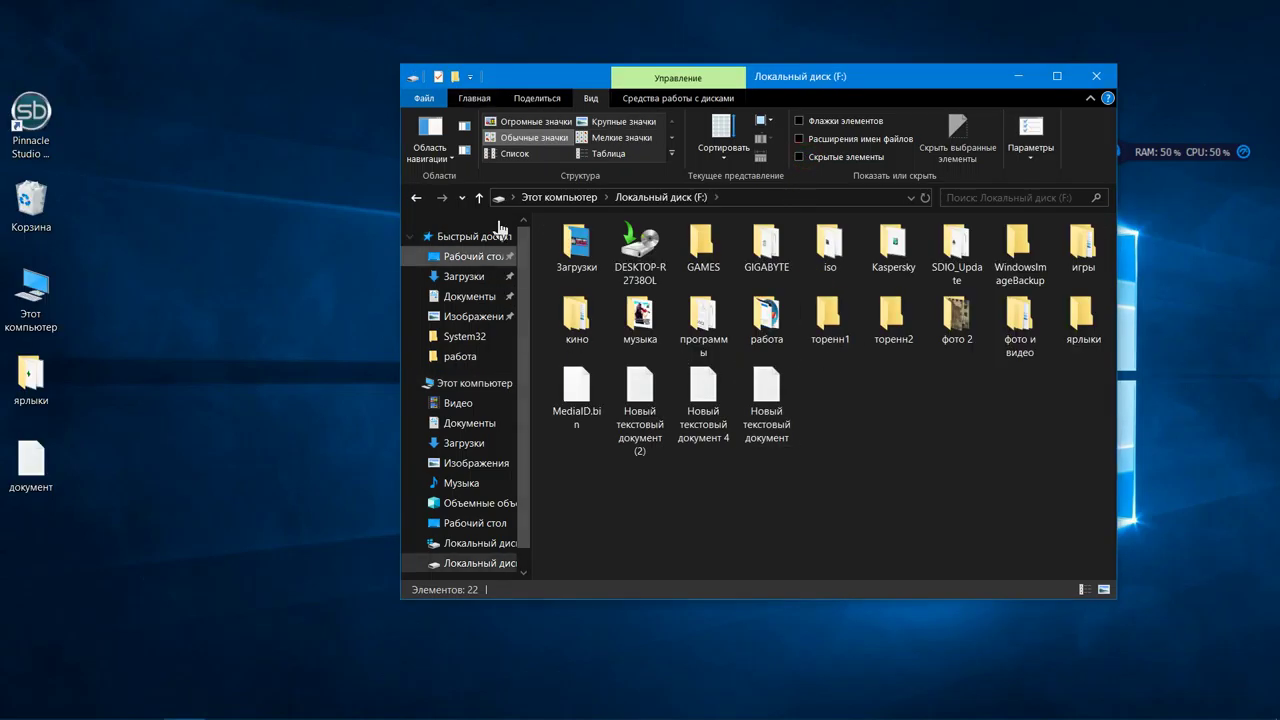
Set the Hidden attribute on all files and folders in the root of drive F:, for the selected items only, continuing with administrator rights
drag(540, 220, 1080, 400)
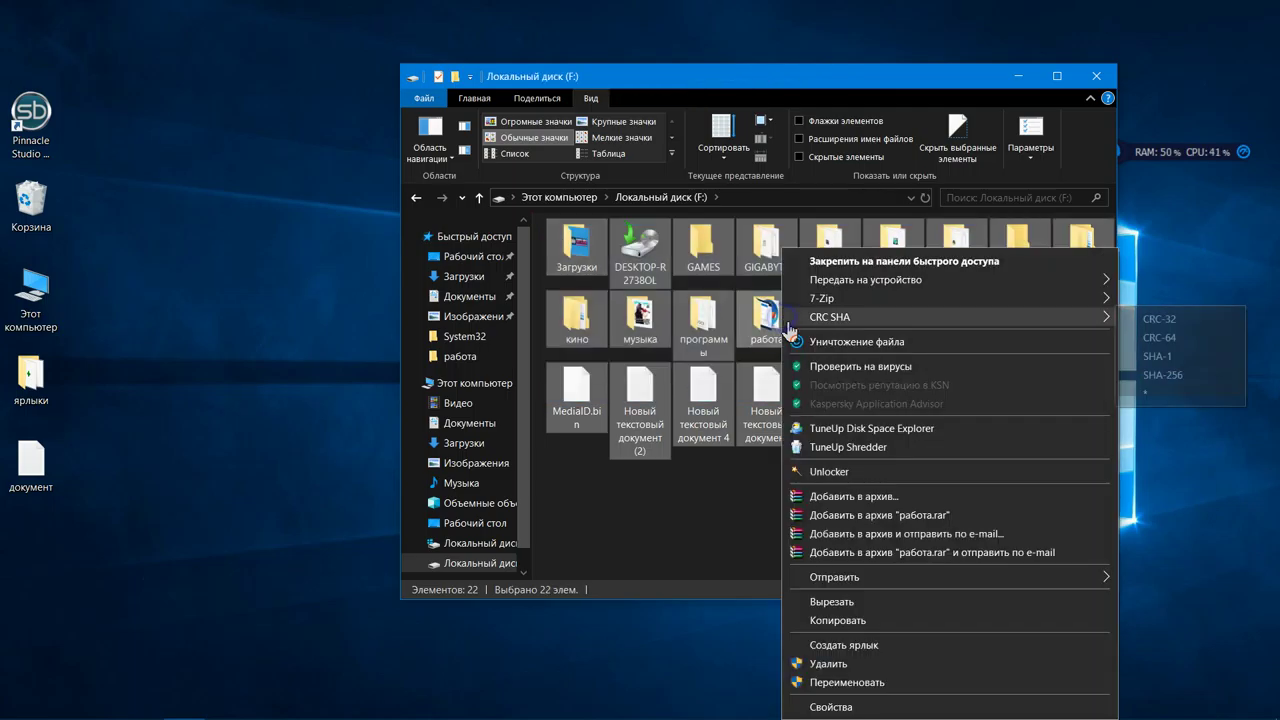
right_click(780, 318)
click(846, 706)
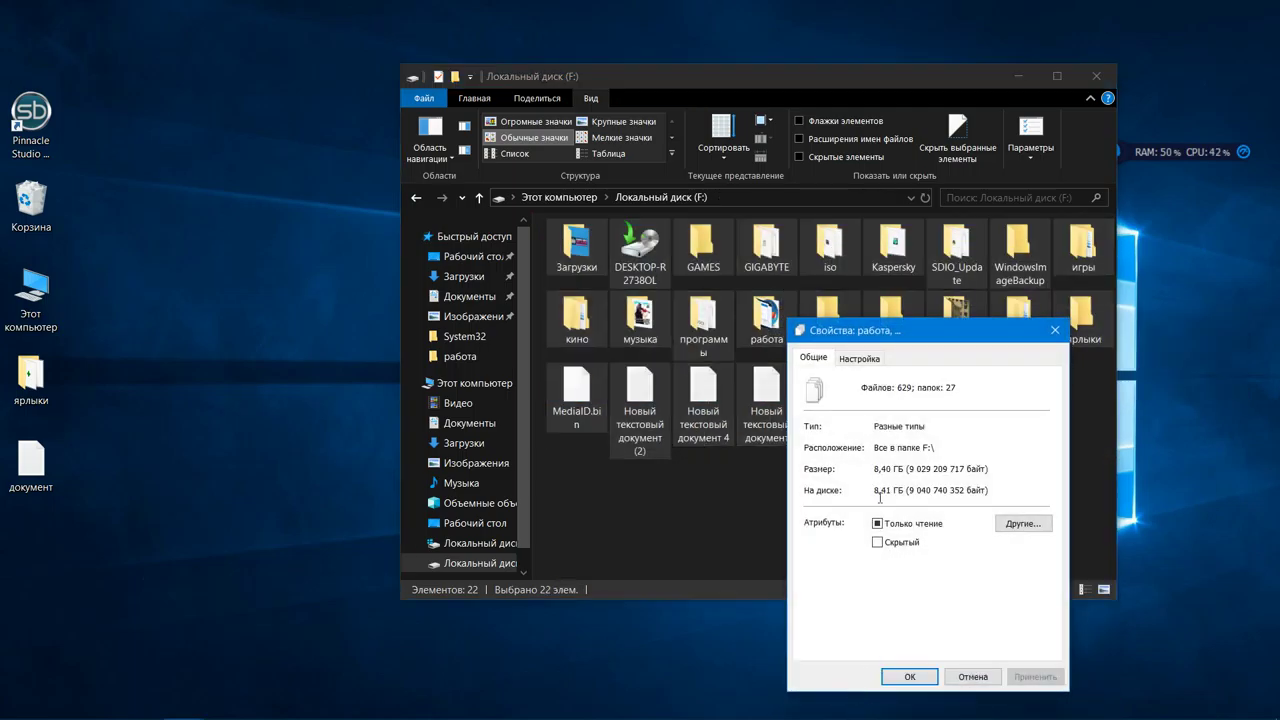
drag(937, 343, 787, 216)
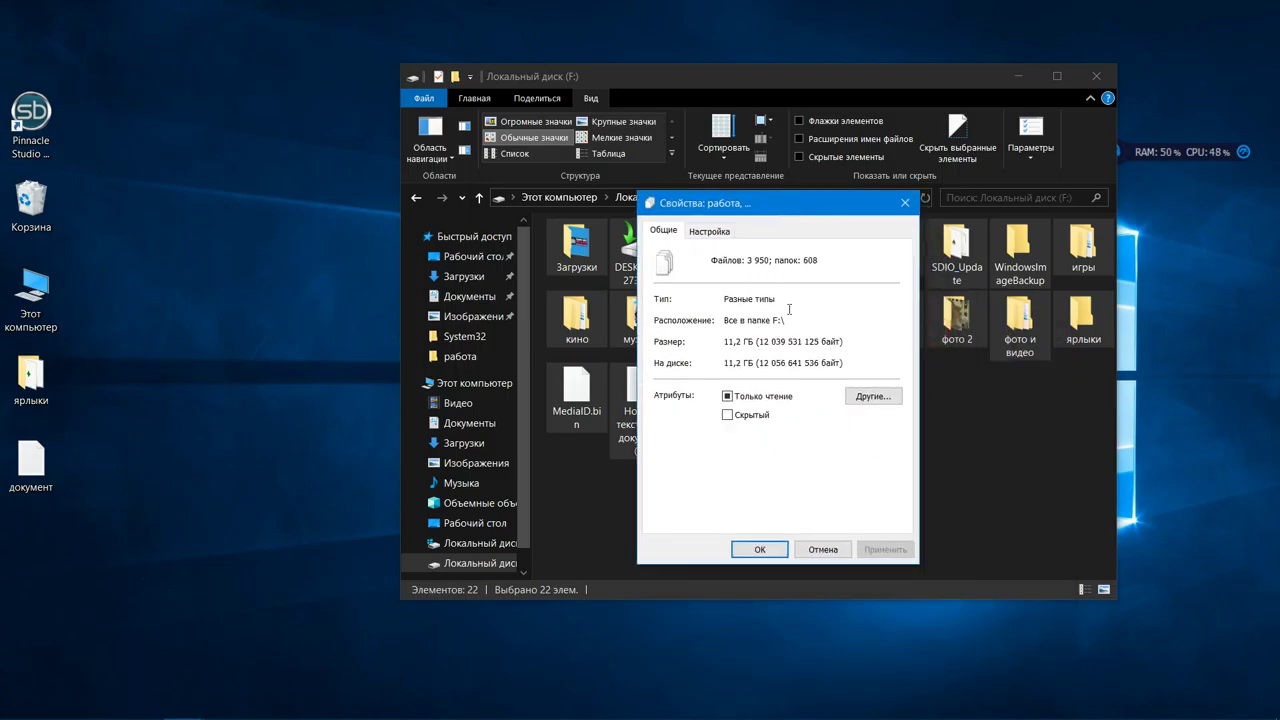
click(728, 415)
click(886, 549)
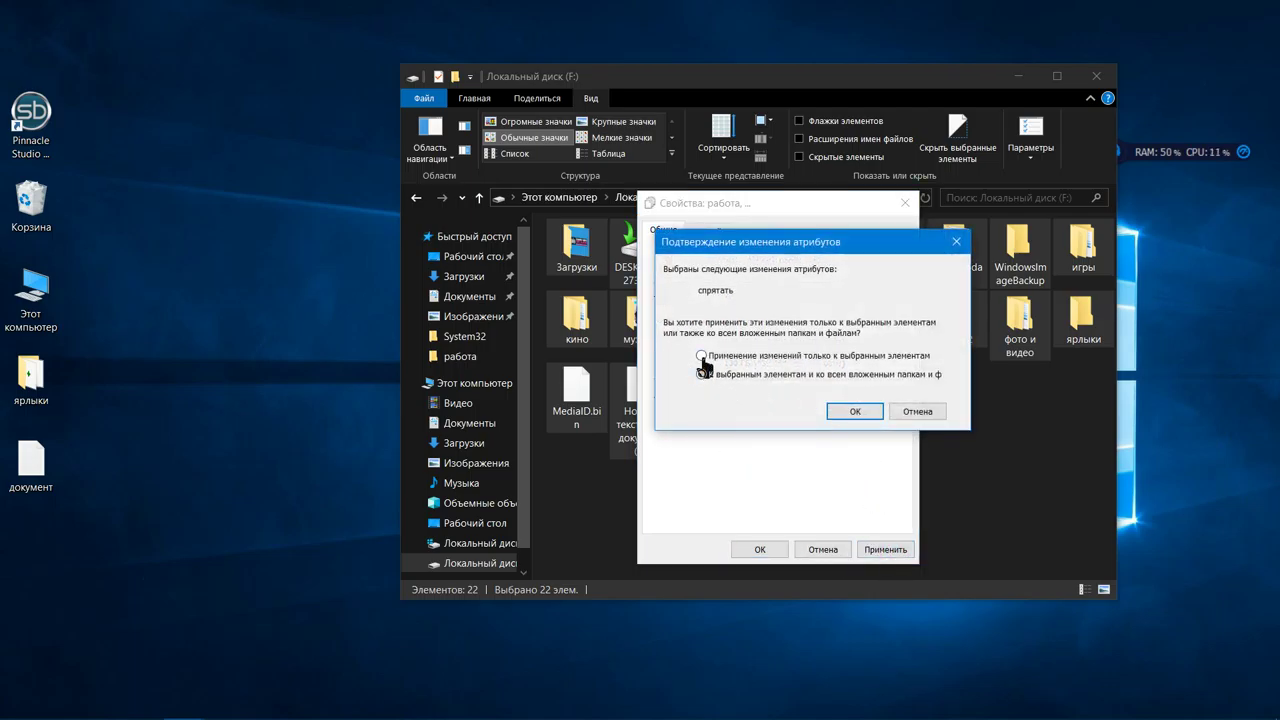
click(701, 356)
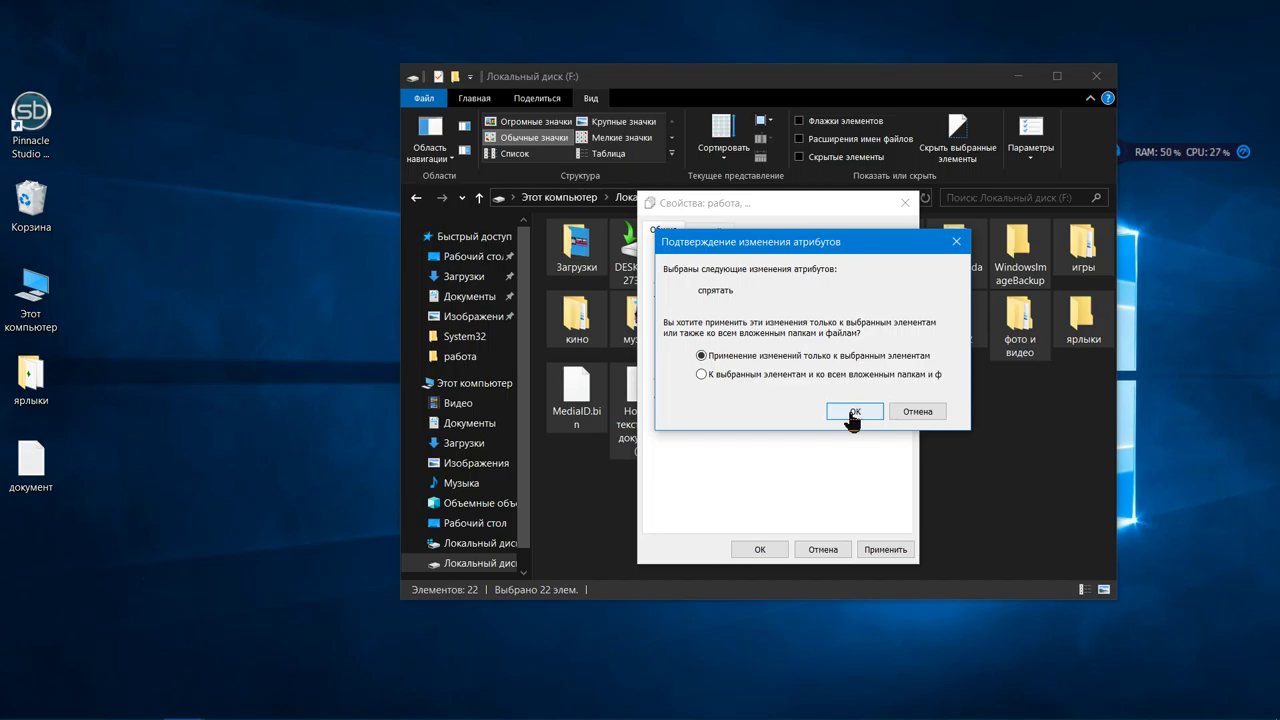
click(851, 413)
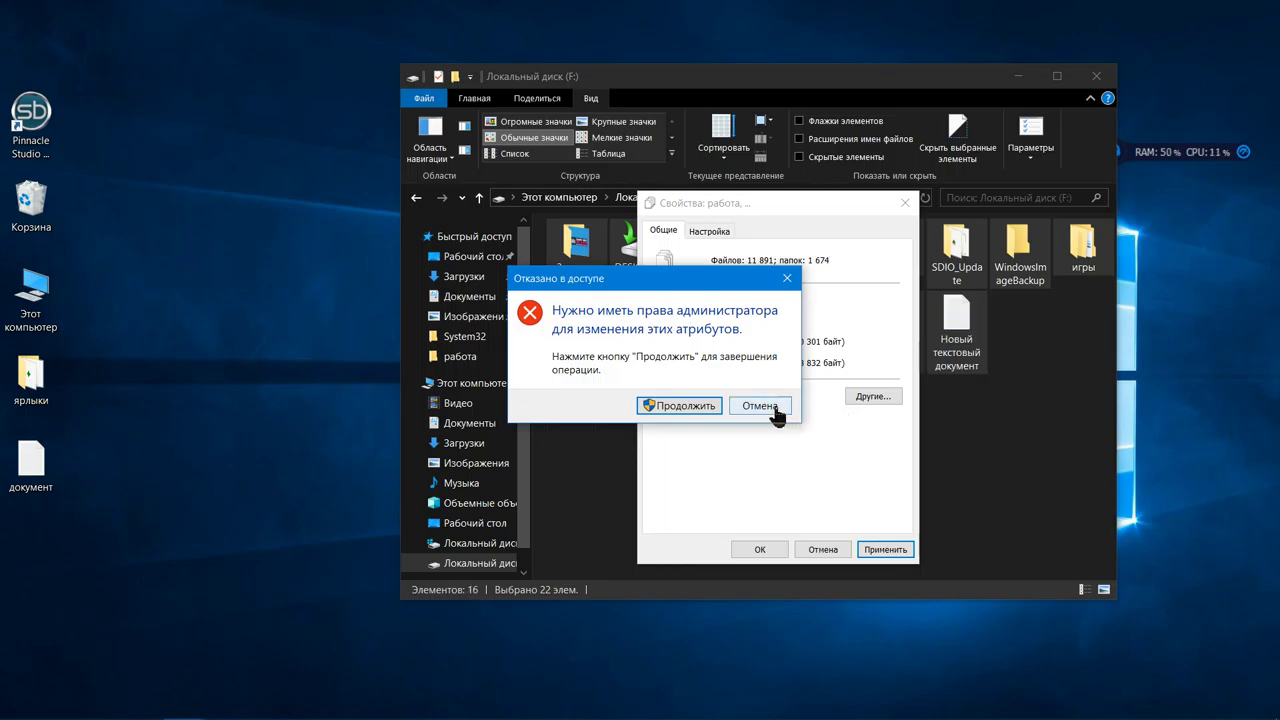
click(700, 408)
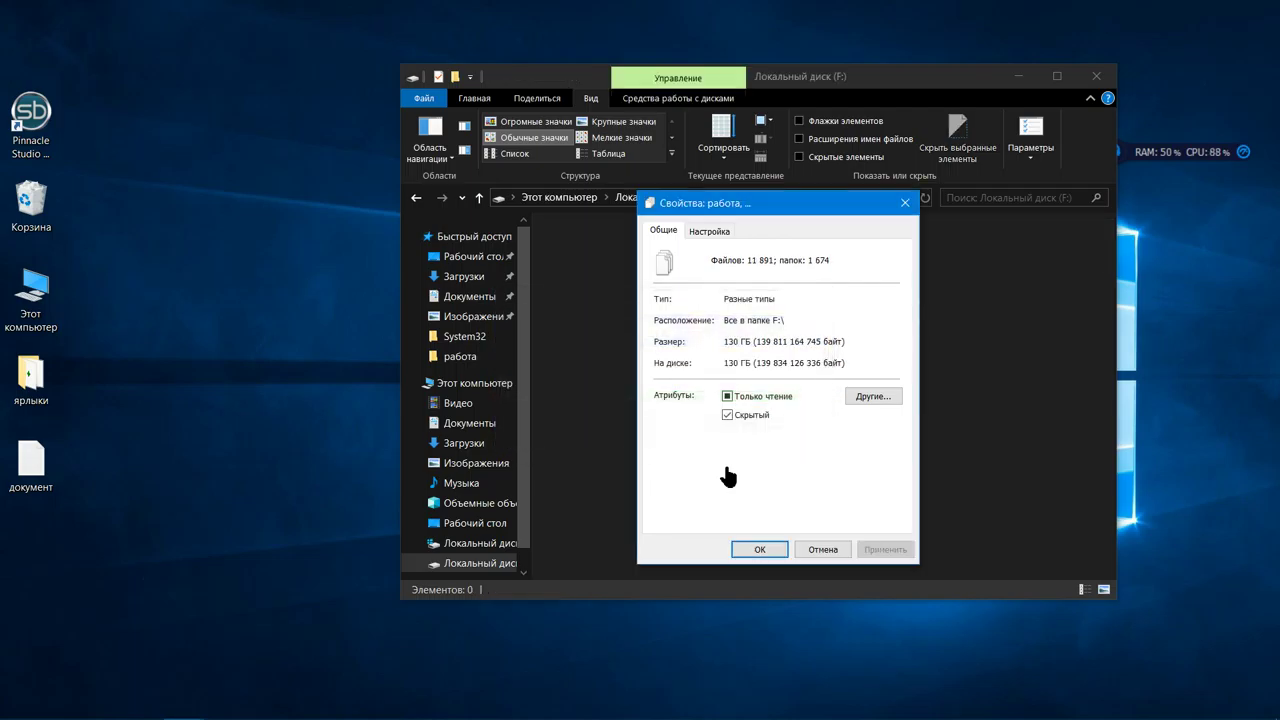
click(760, 550)
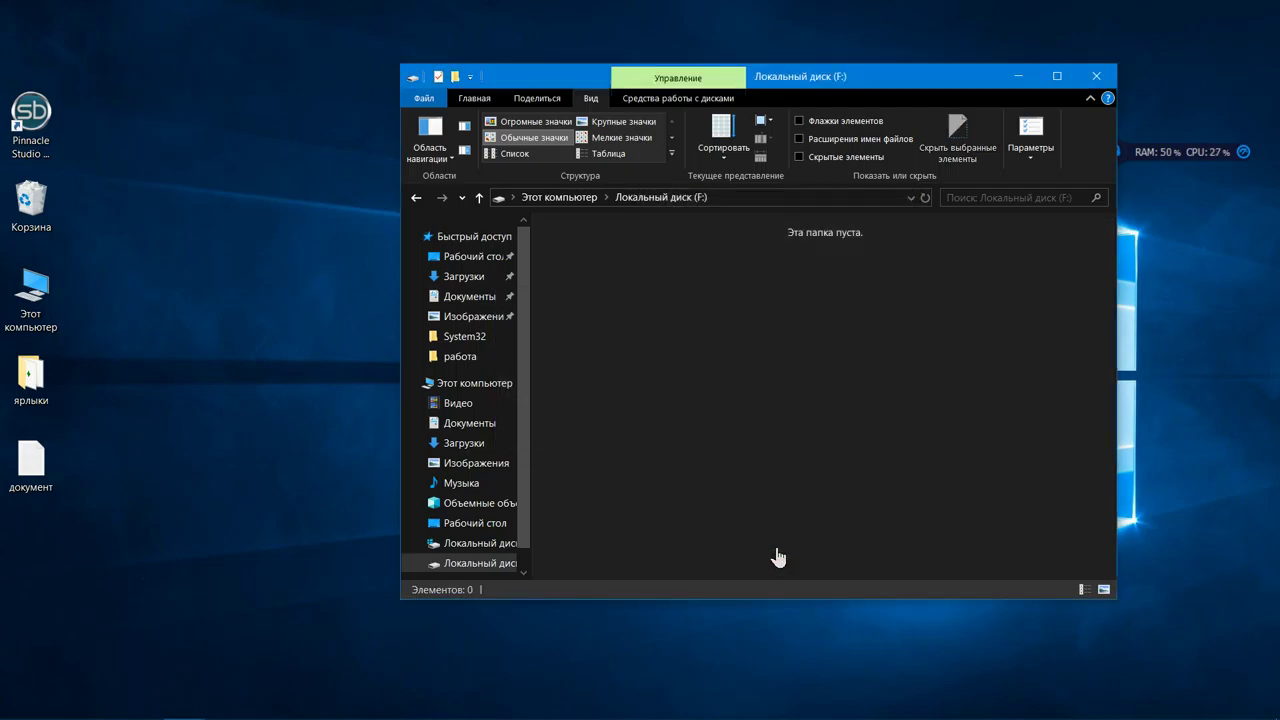
Go back to Этот компьютер, reopen Локальный диск (F:) and turn on the display of hidden items
click(416, 197)
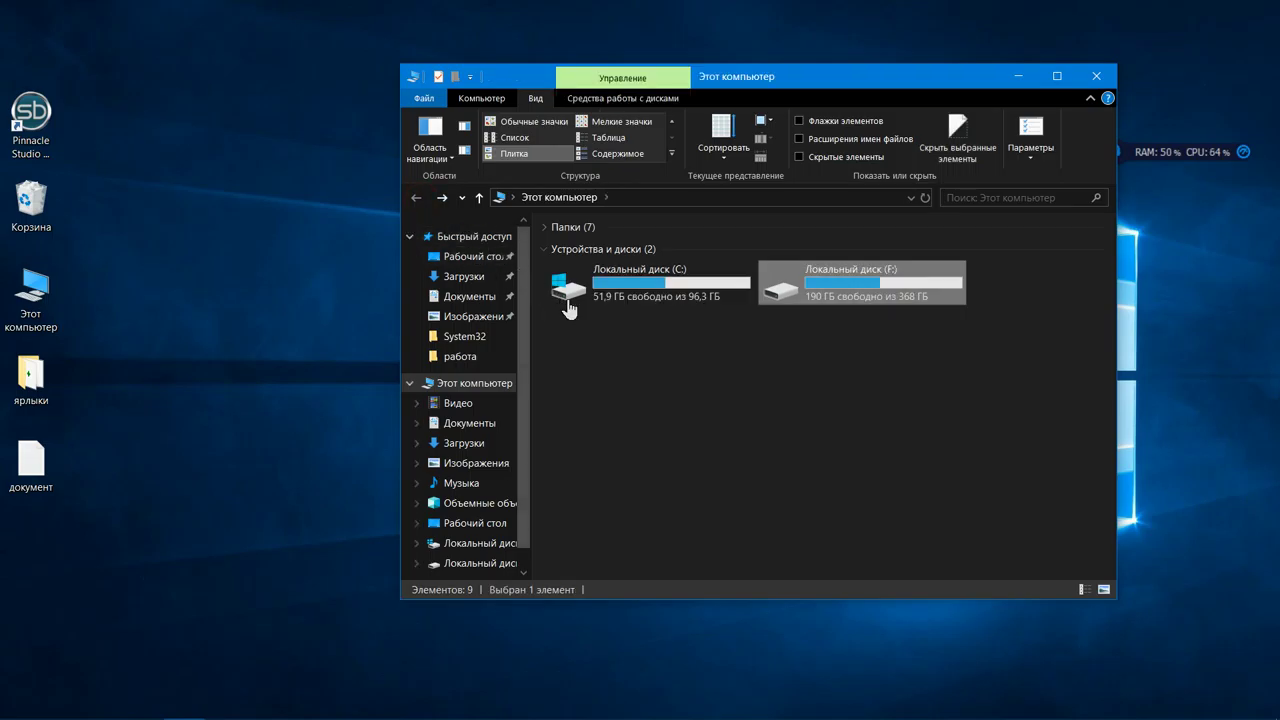
double_click(829, 272)
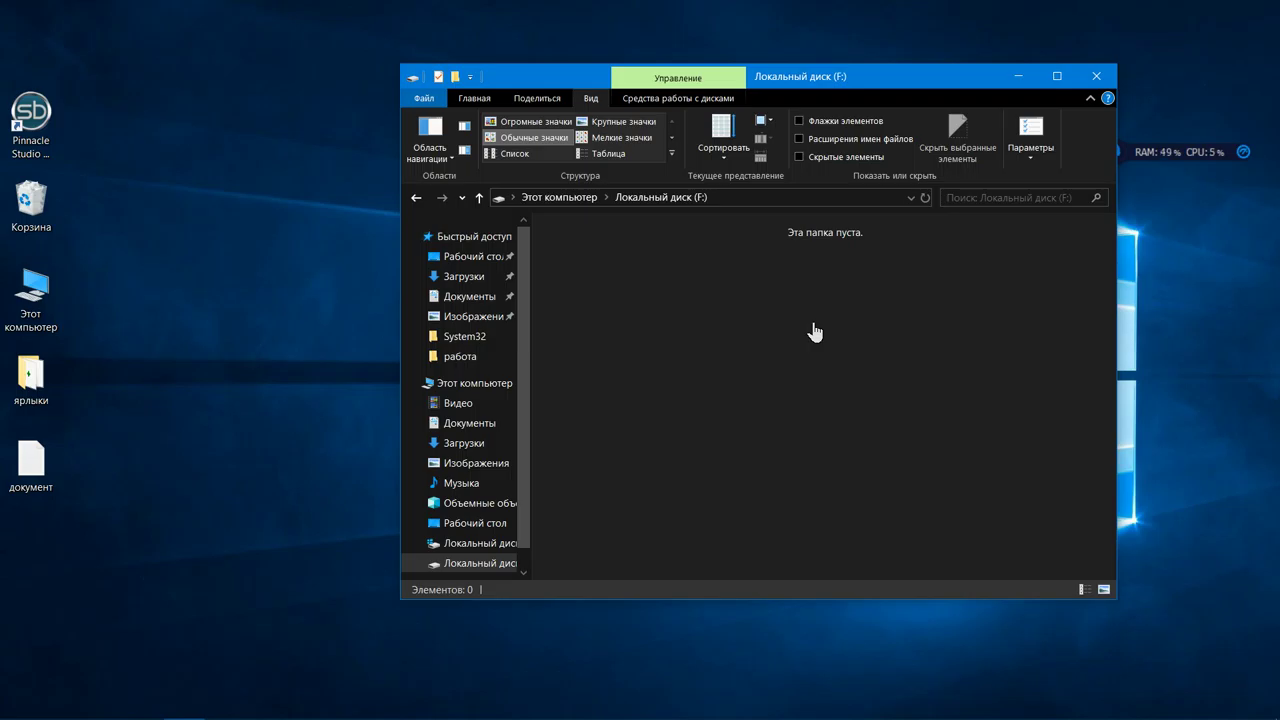
click(799, 158)
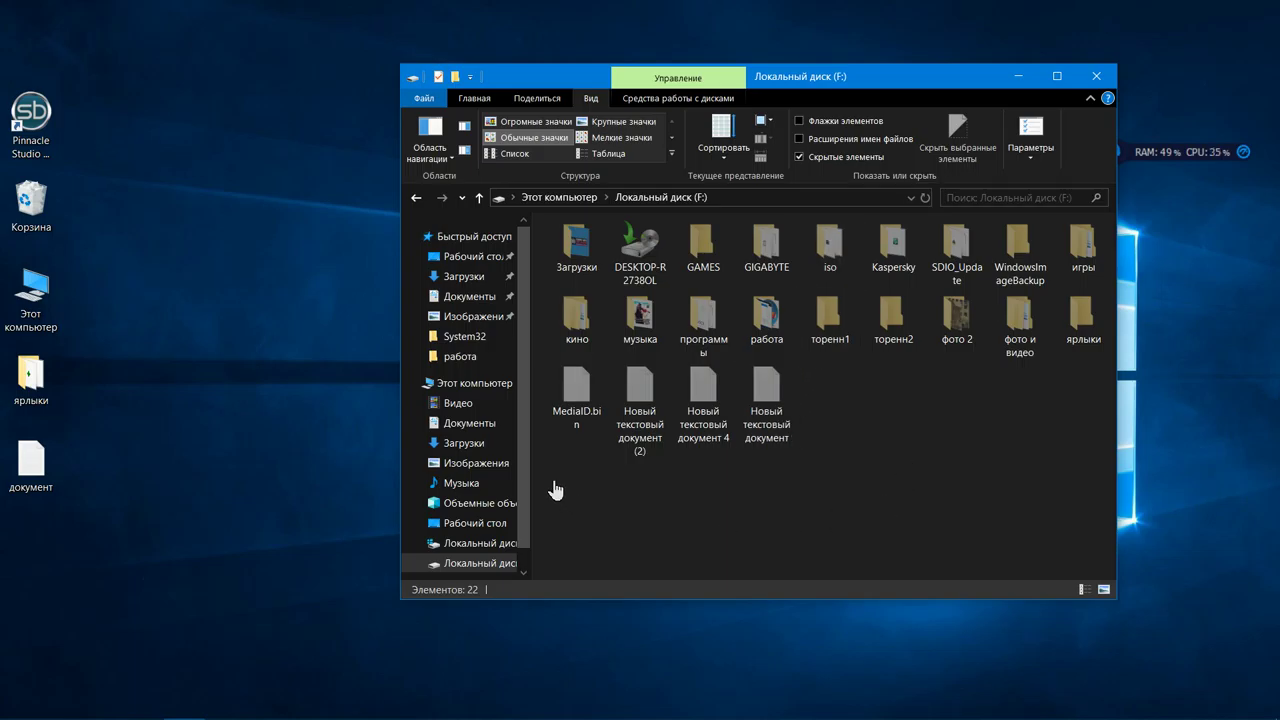
Clear the Hidden attribute on all files and folders in the root of drive F:, for the selected items only, continuing with administrator rights
mouse_move(553, 479)
mouse_down()
mouse_move(878, 453)
mouse_move(1076, 212)
mouse_move(1081, 231)
mouse_up()
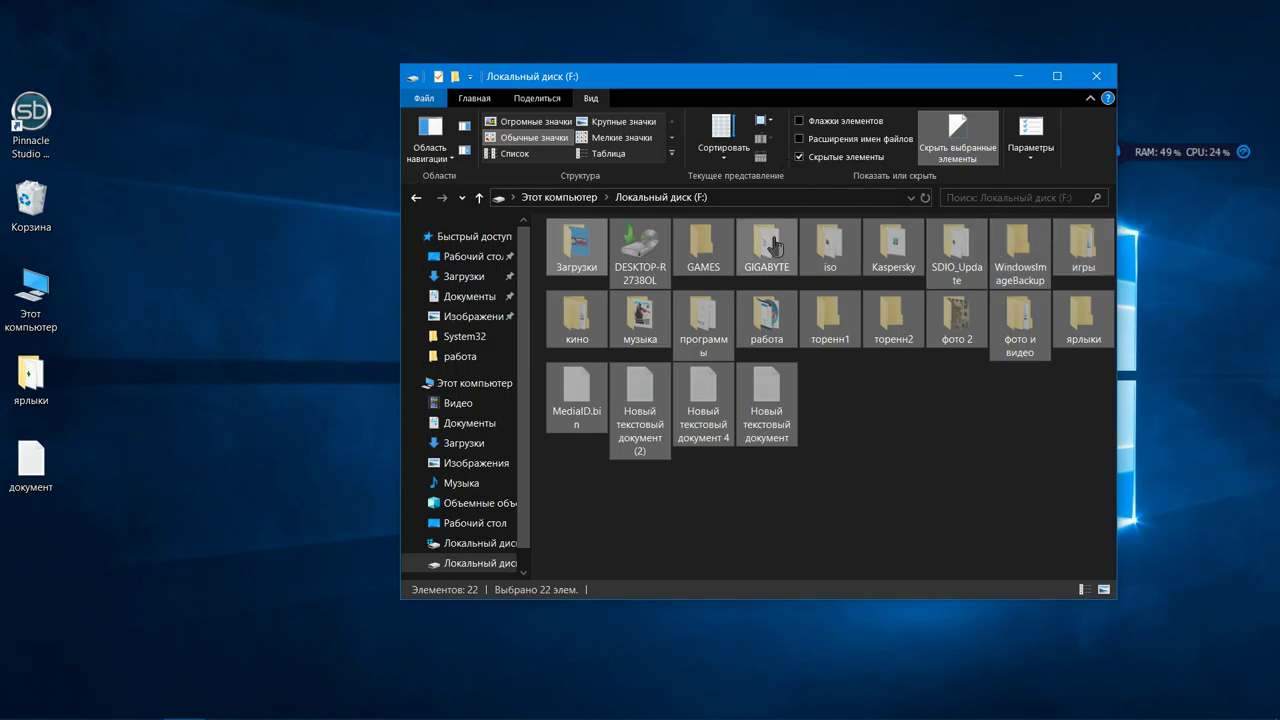
right_click(773, 243)
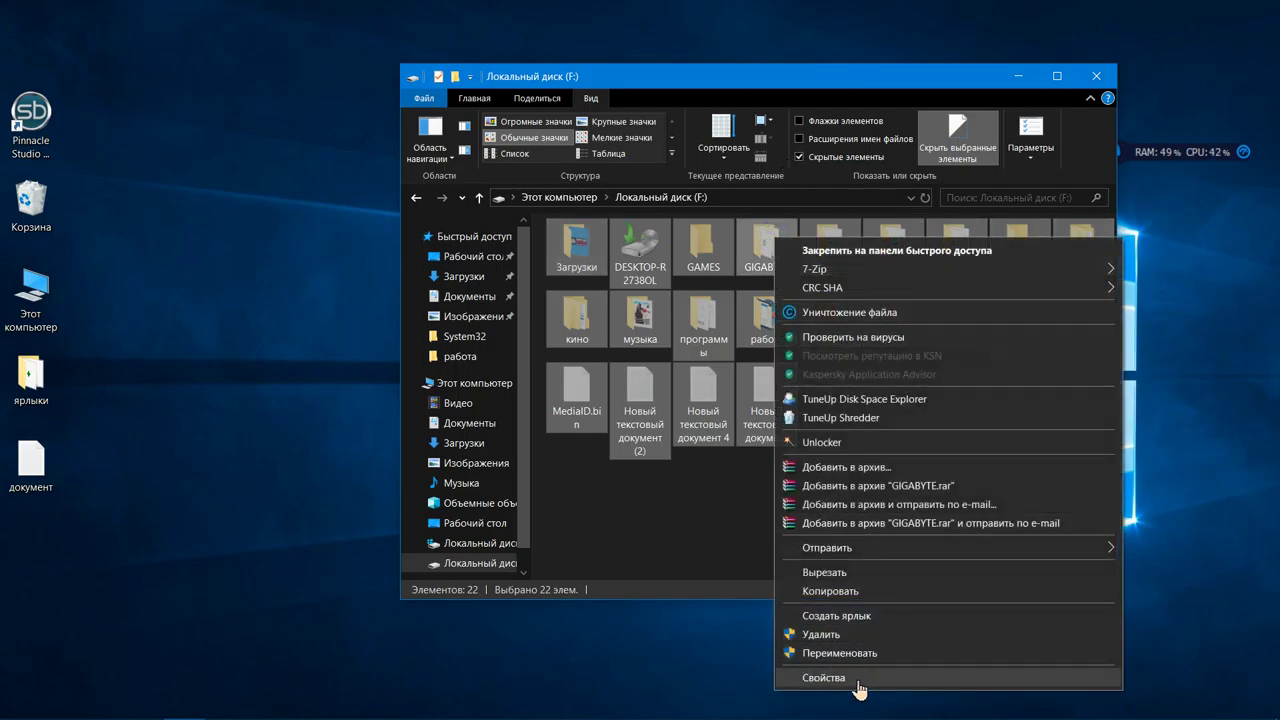
click(857, 680)
click(869, 461)
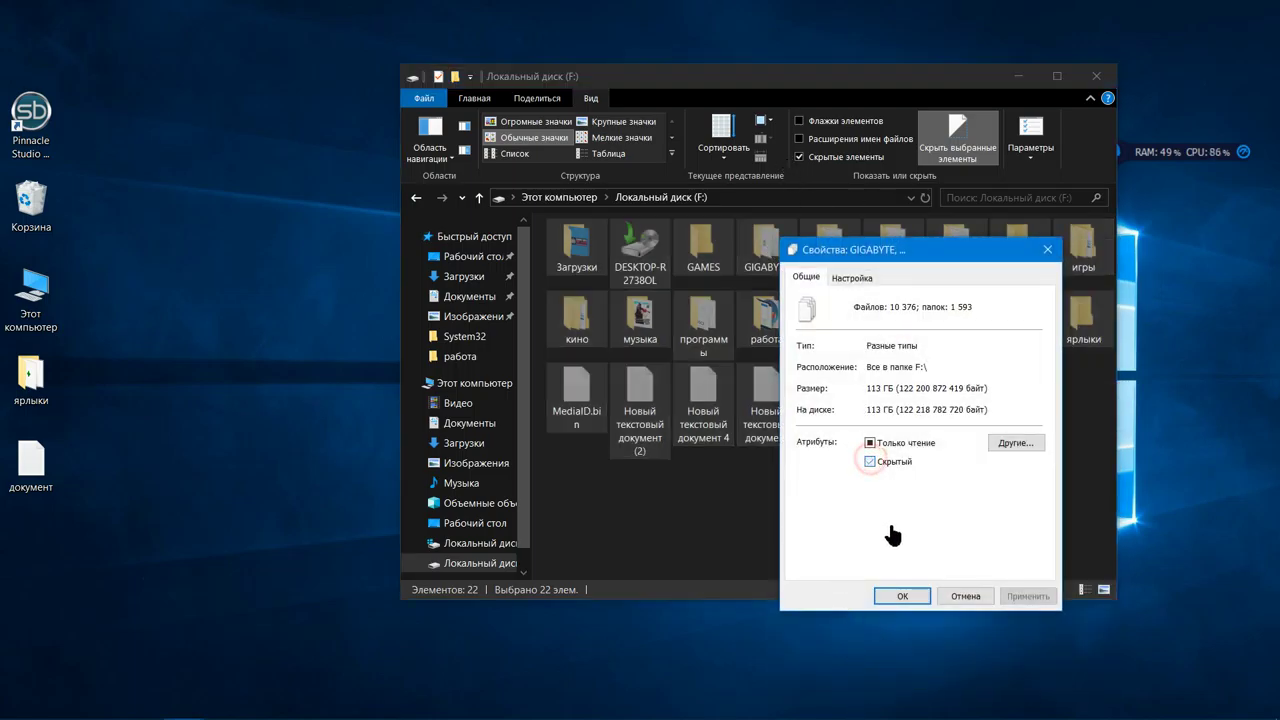
click(1028, 596)
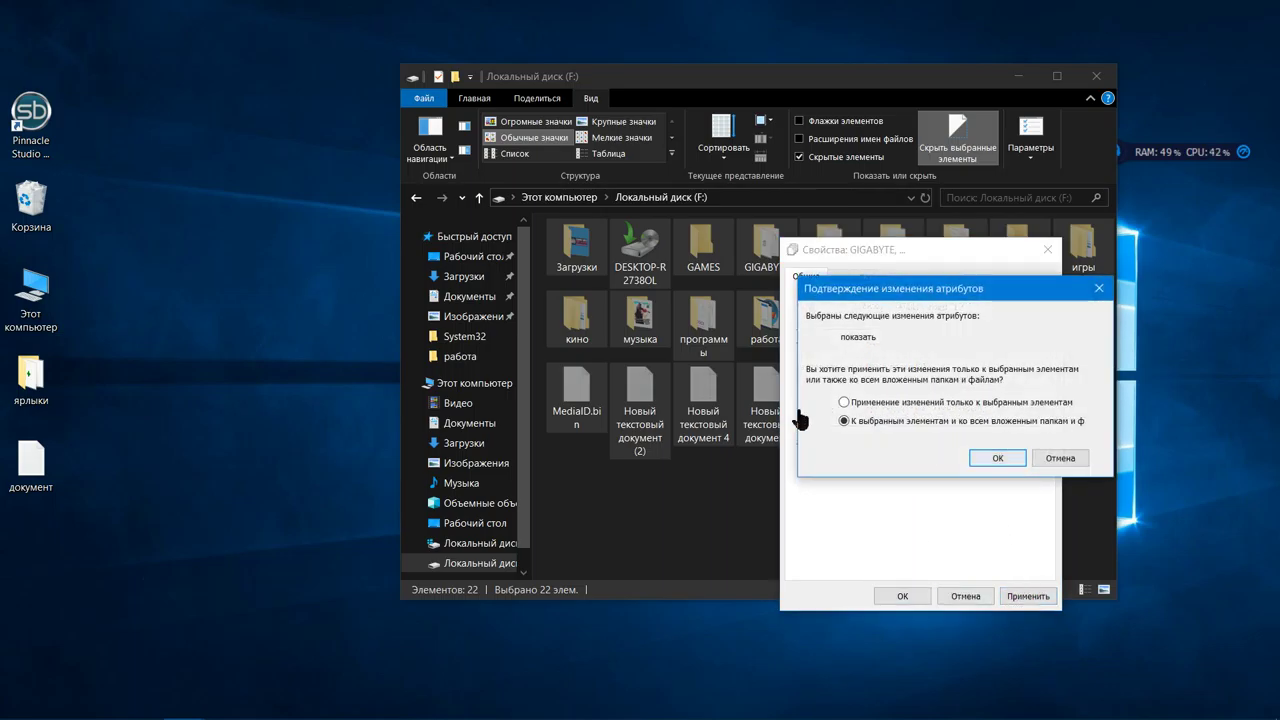
click(997, 458)
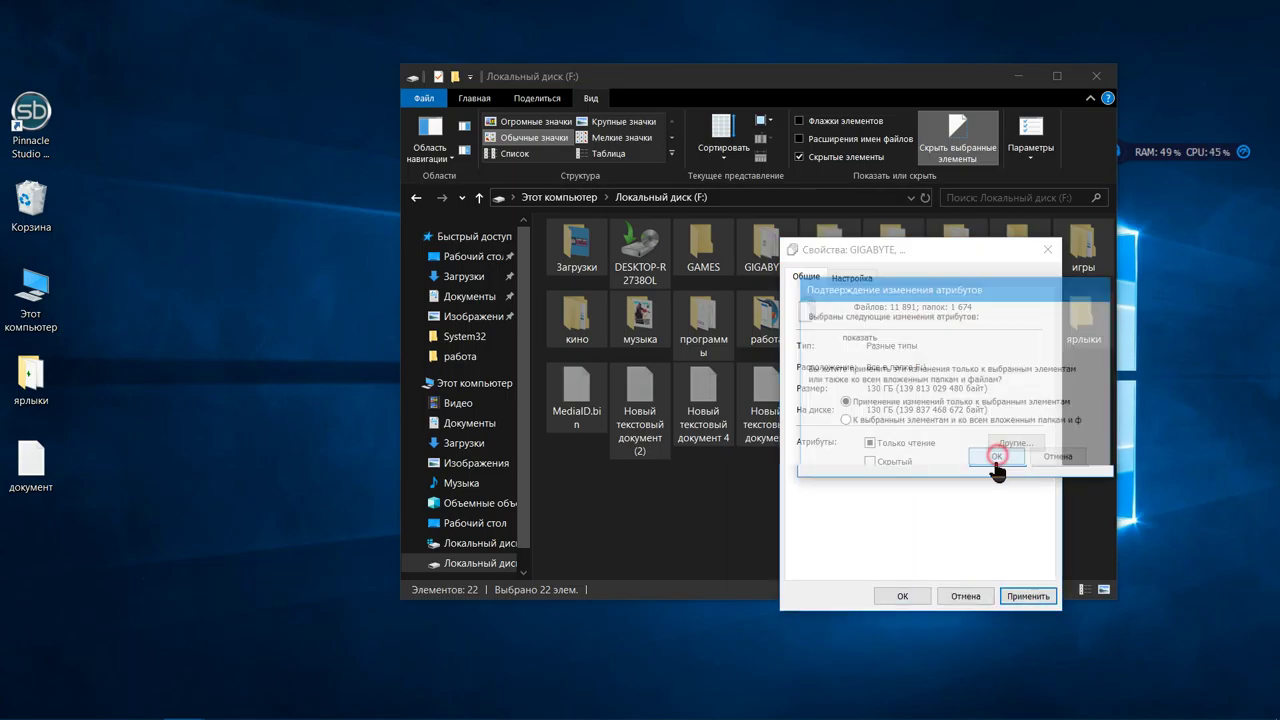
click(692, 406)
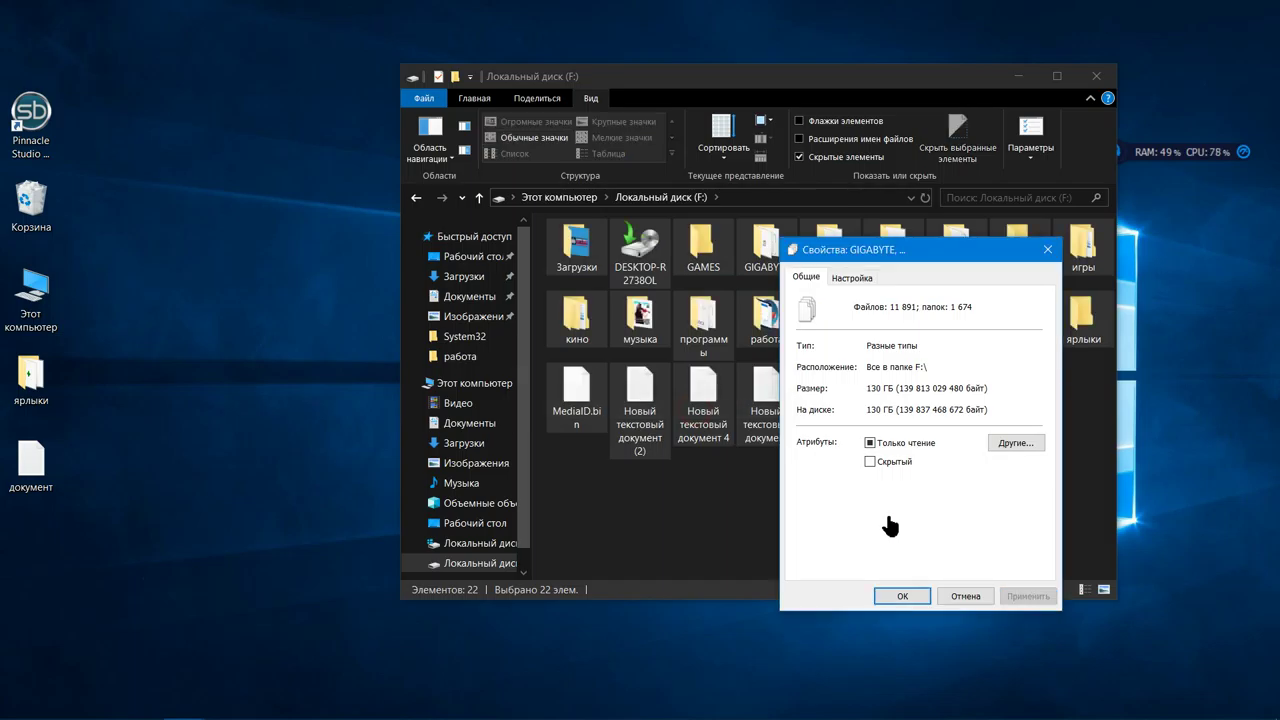
click(904, 597)
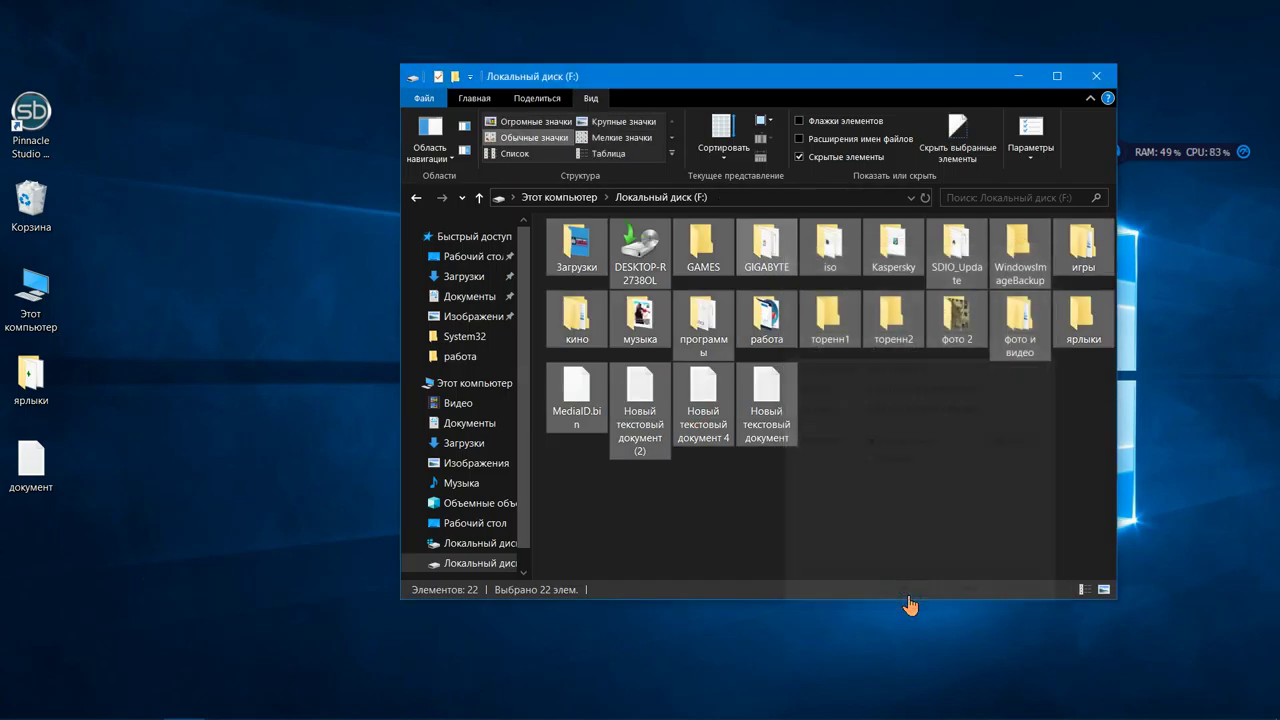
click(987, 489)
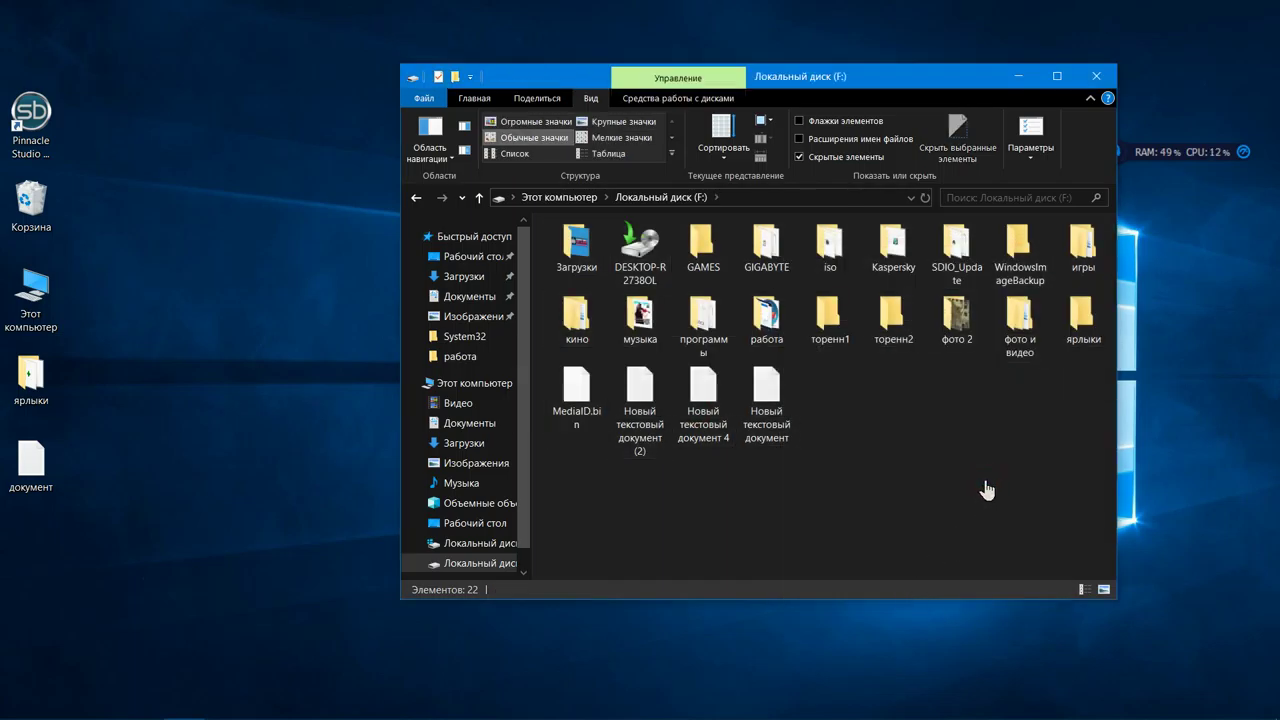
Turn off the display of hidden items on drive F: and move the folder window slightly to the left
click(799, 157)
drag(928, 88, 857, 84)
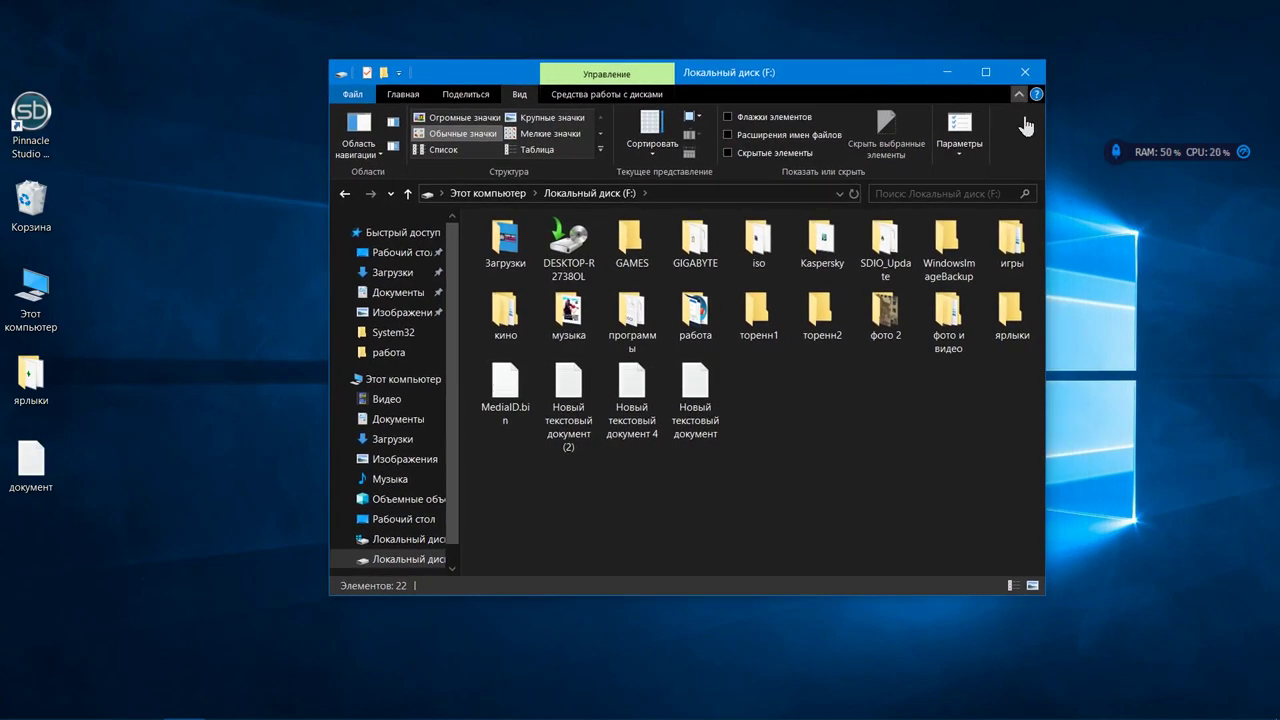